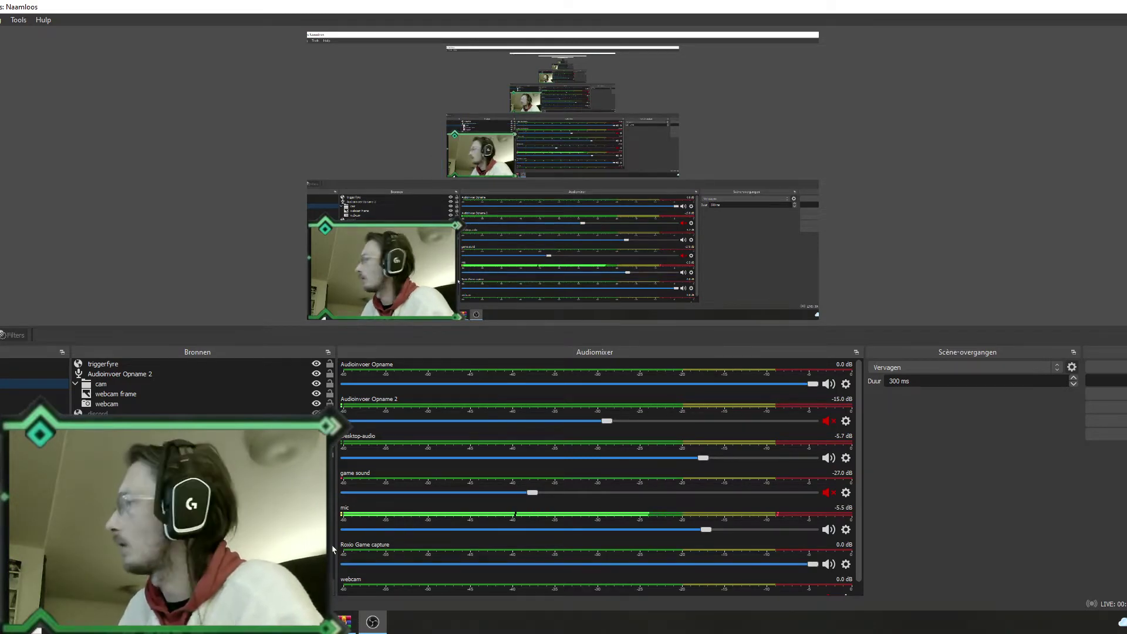
# Step: Switch from OBS Studio to Discord's #triggerfyre-beta channel with the beta notes
pyautogui.hotkey('alt', 'Tab')
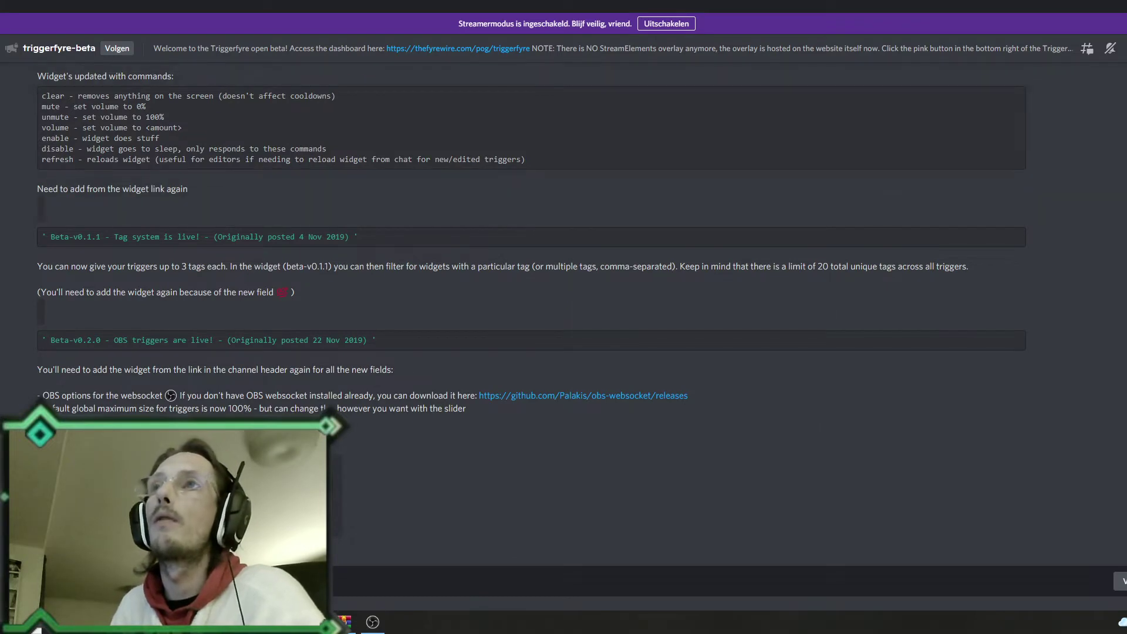
# Step: Move through Discord's channels via #rules to #dump and its !triggerfyre join messages
pyautogui.hotkey('alt', 'Up')
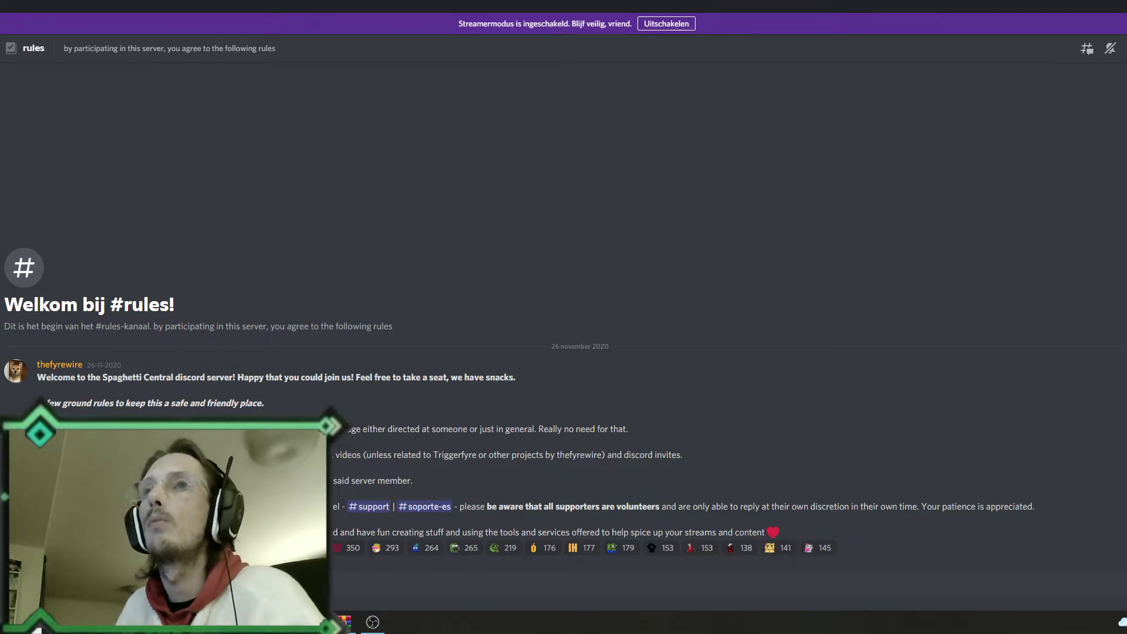
pyautogui.hotkey('alt', 'shift', 'Down')
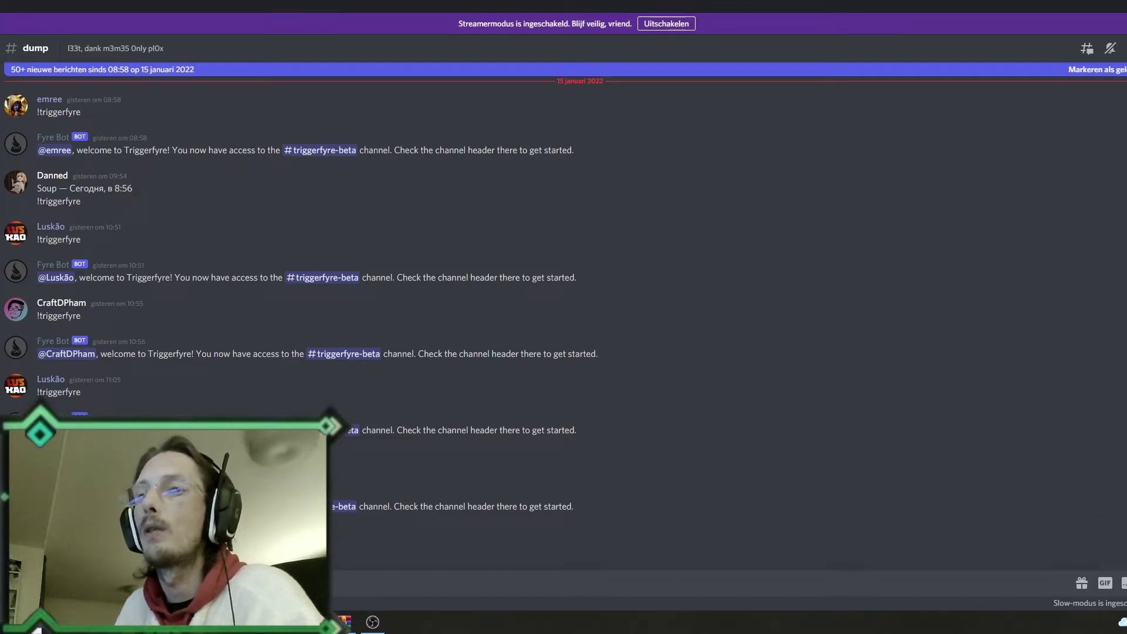
# Step: Scroll #dump down to the latest !triggerfyre requests through 16 januari 2022
pyautogui.scroll(-15, 563, 288)
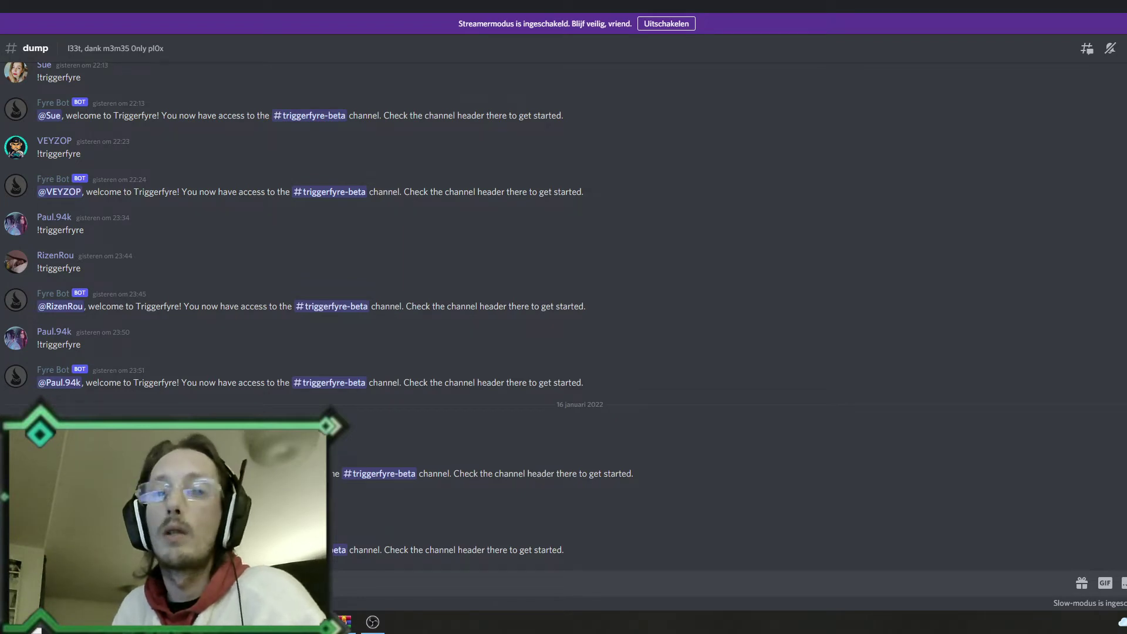
# Step: Go to #triggerfyre-beta and find the Beta-v0.2.0 post's obs-websocket releases link
pyautogui.click(330, 382)
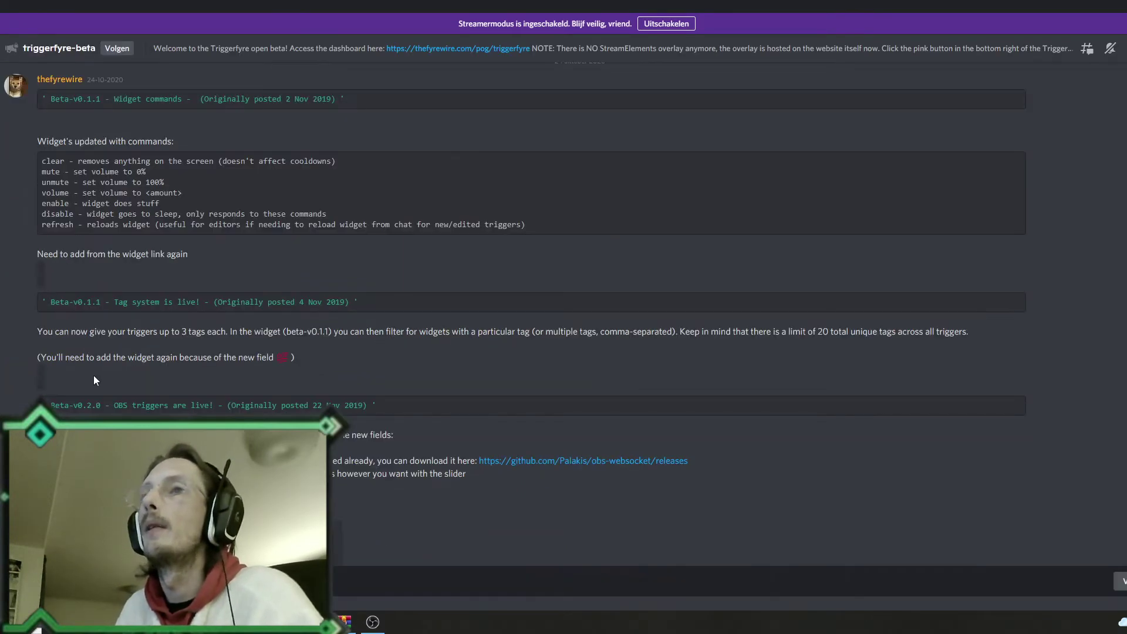
pyautogui.scroll(2, 399, 414)
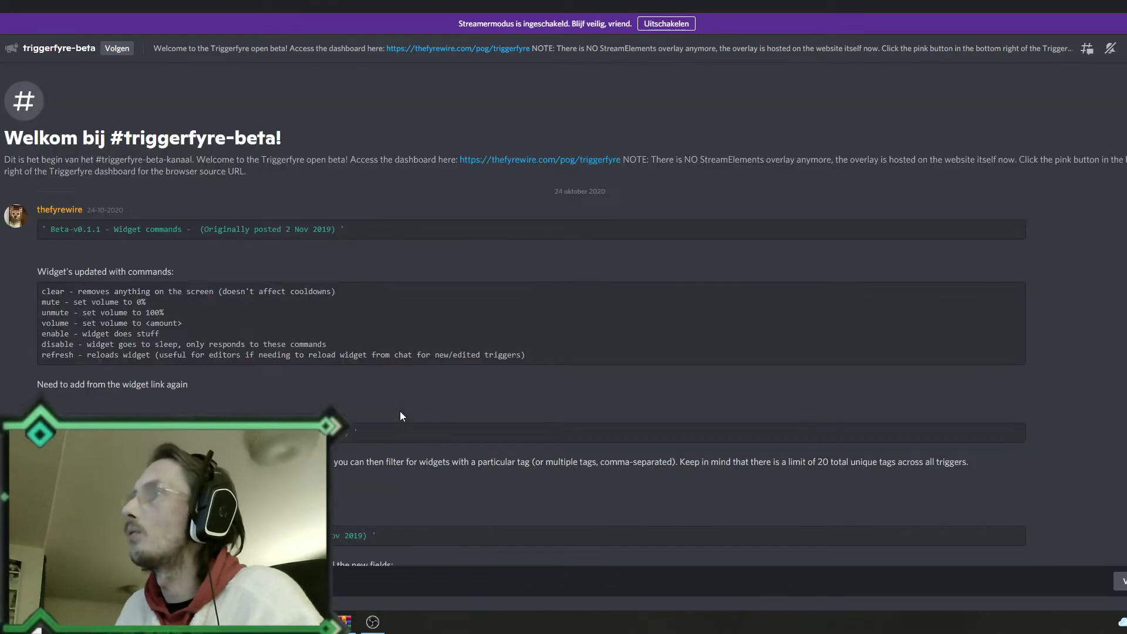
pyautogui.scroll(-7, 348, 394)
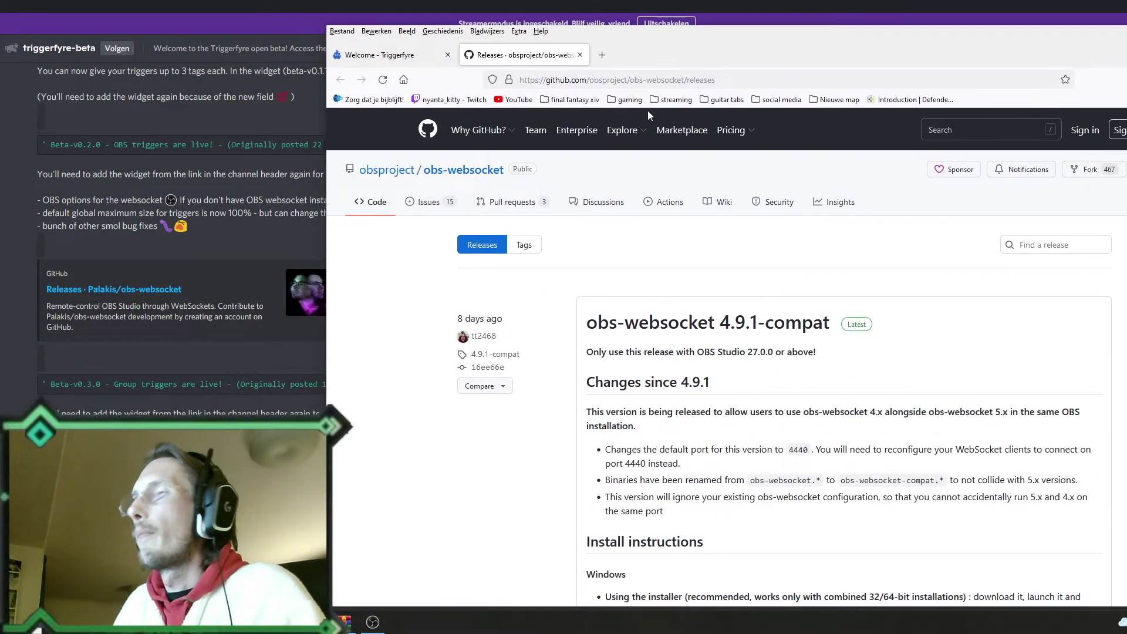
# Step: Scroll GitHub to the 4.9.1-compat Windows zip asset, then minimise Firefox to reveal OBS
pyautogui.click(373, 622)
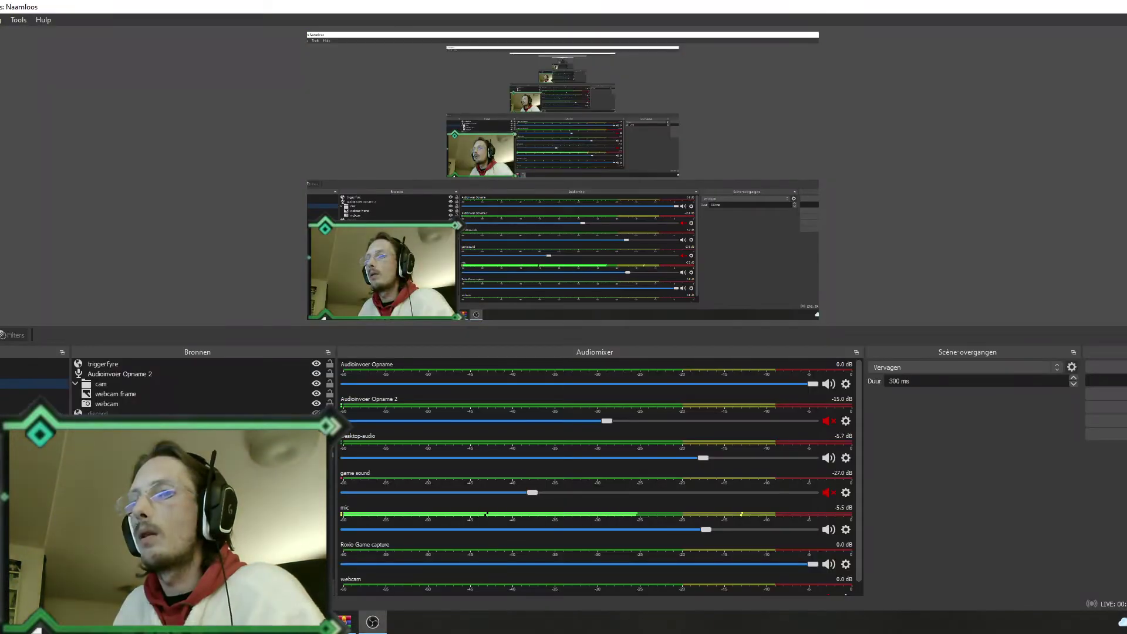
pyautogui.hotkey('alt', 'Tab')
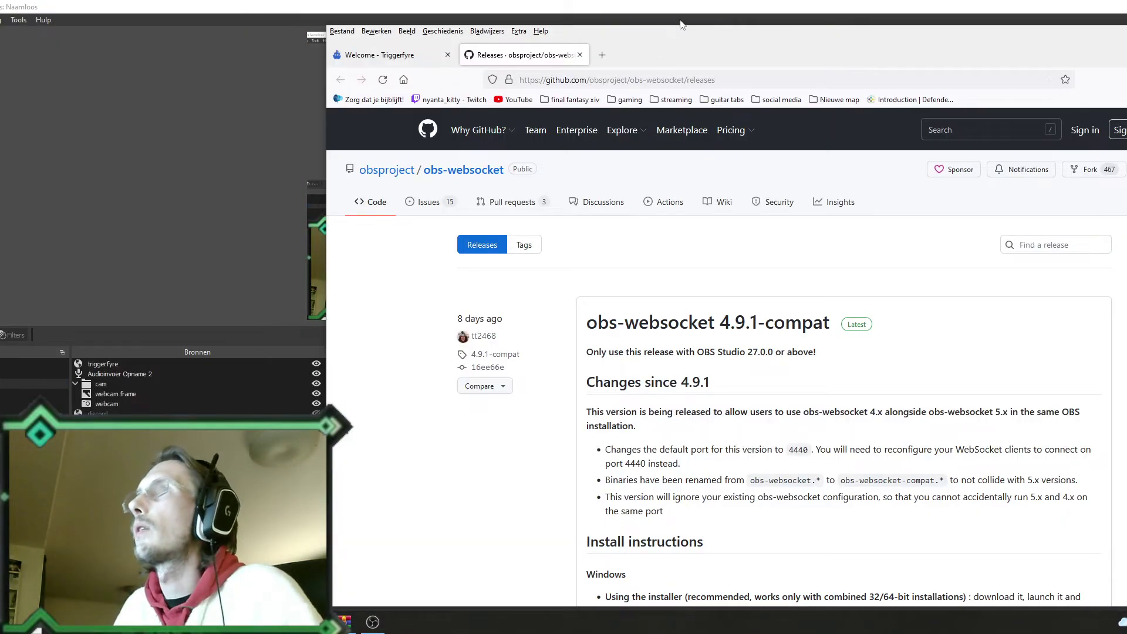
pyautogui.moveTo(681, 23)
pyautogui.mouseDown()
pyautogui.moveTo(741, 13)
pyautogui.moveTo(323, 39)
pyautogui.moveTo(12, 18)
pyautogui.moveTo(766, 22)
pyautogui.moveTo(690, 25)
pyautogui.moveTo(698, 18)
pyautogui.mouseUp()
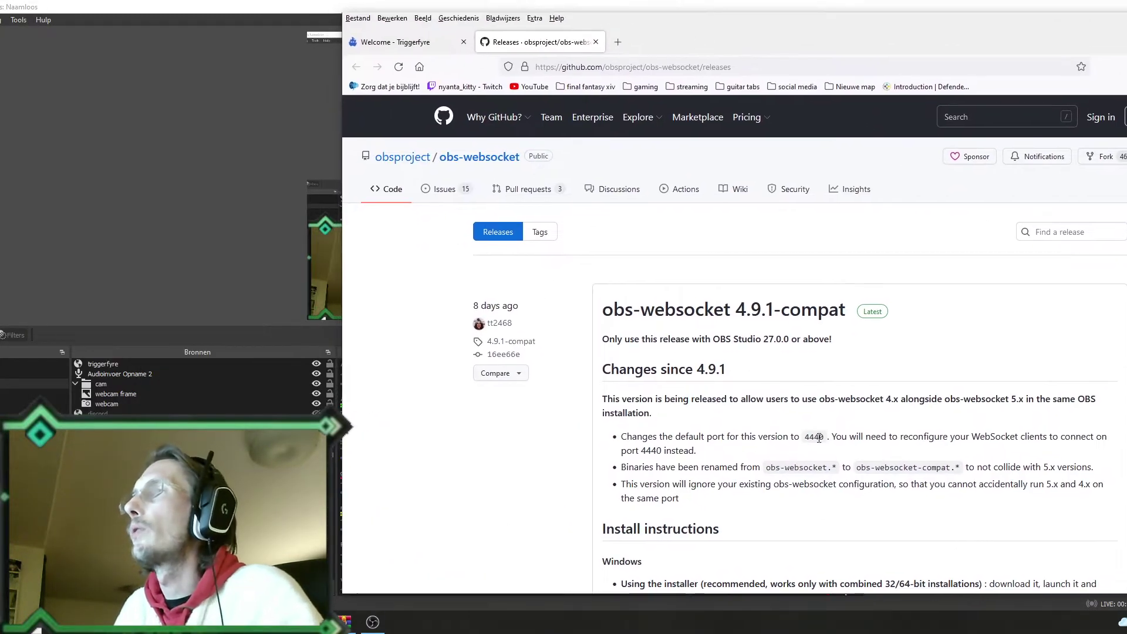
pyautogui.scroll(-1, 798, 278)
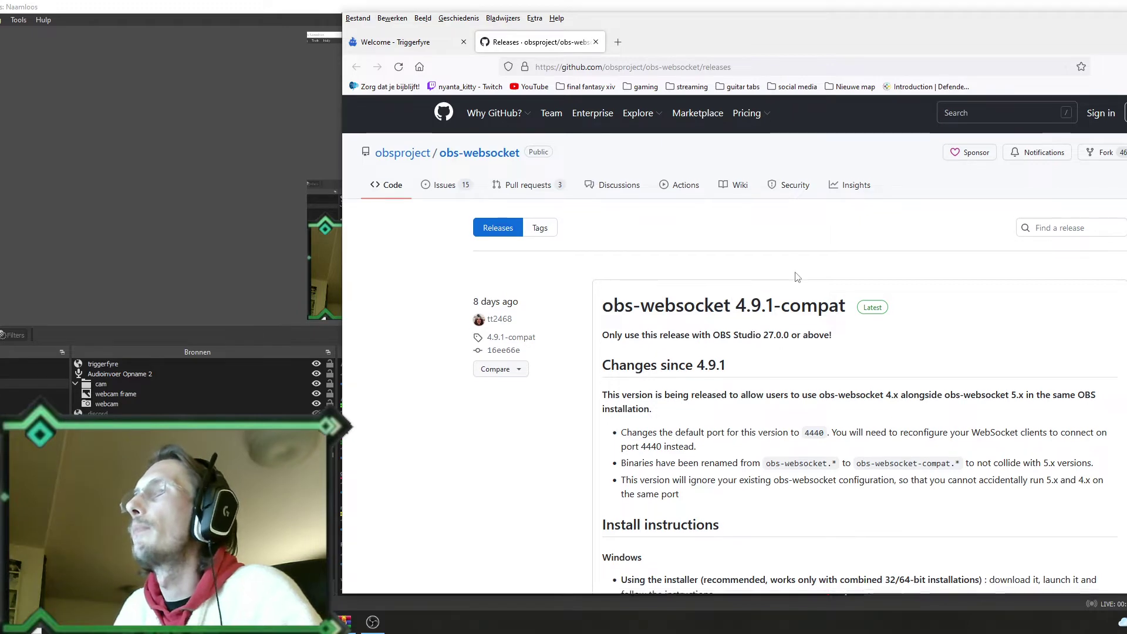
pyautogui.scroll(-8, 798, 278)
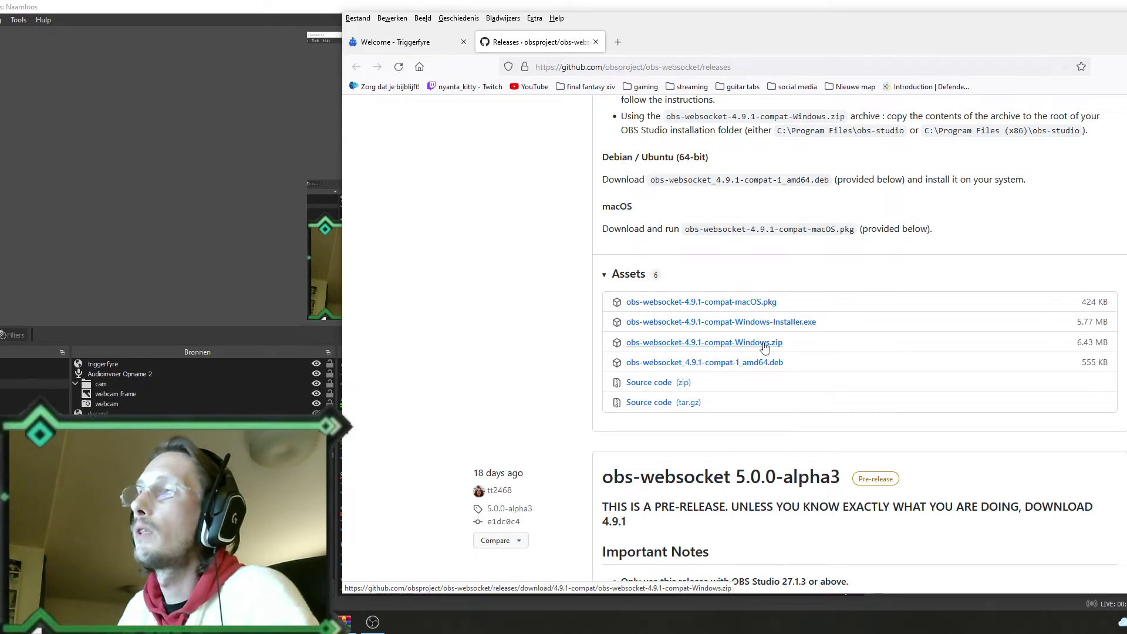
pyautogui.moveTo(1013, 31); pyautogui.dragTo(1089, 33)
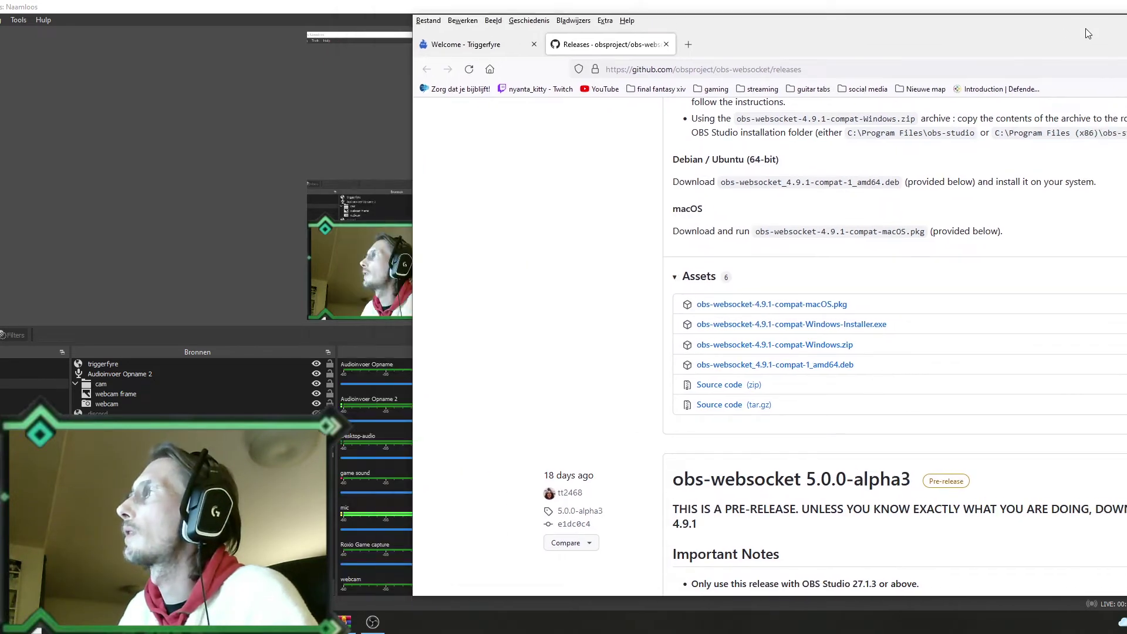
pyautogui.press('super+Down')
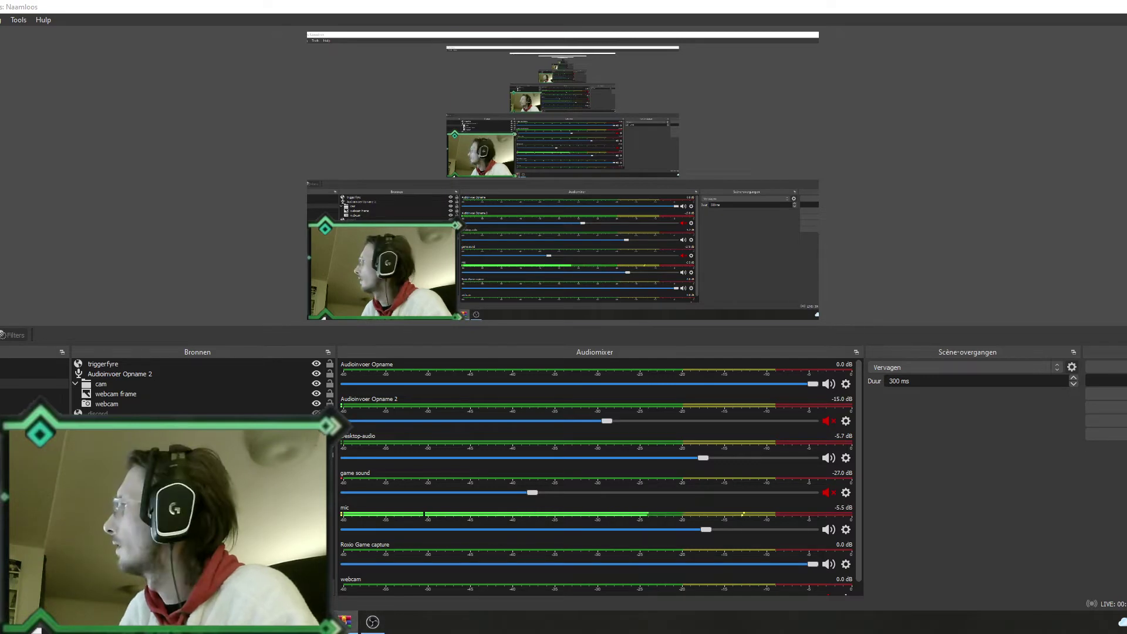
# Step: Place the obs-websocket zip's WinRAR window over OBS and select bin, data and obs-plugins
pyautogui.moveTo(1126, 78); pyautogui.dragTo(404, 113)
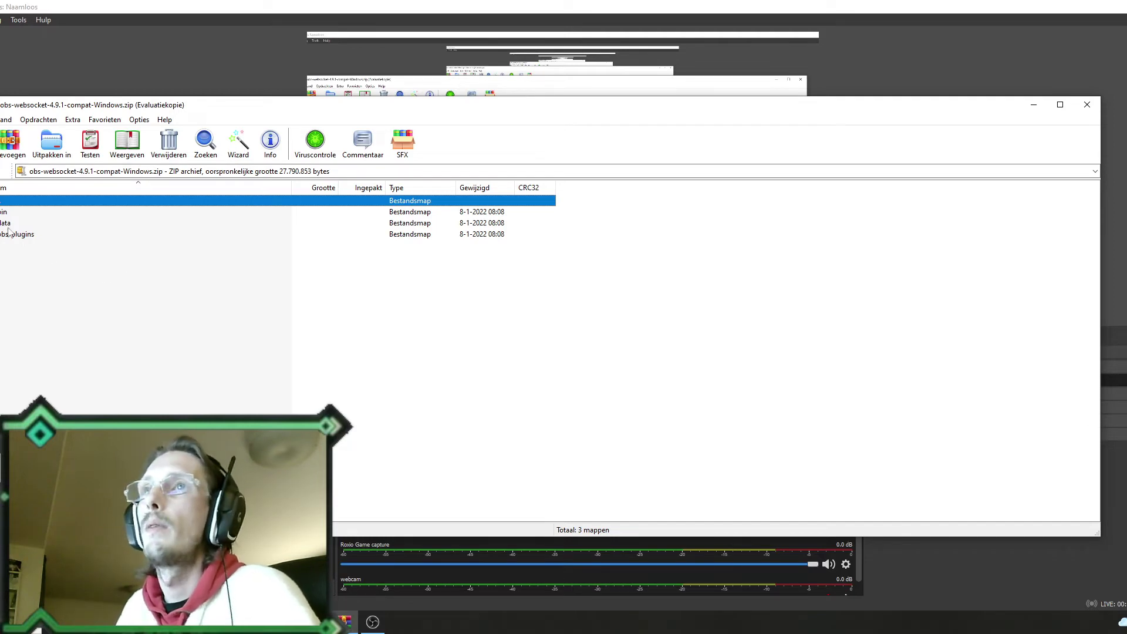
pyautogui.moveTo(17, 233); pyautogui.dragTo(3, 210)
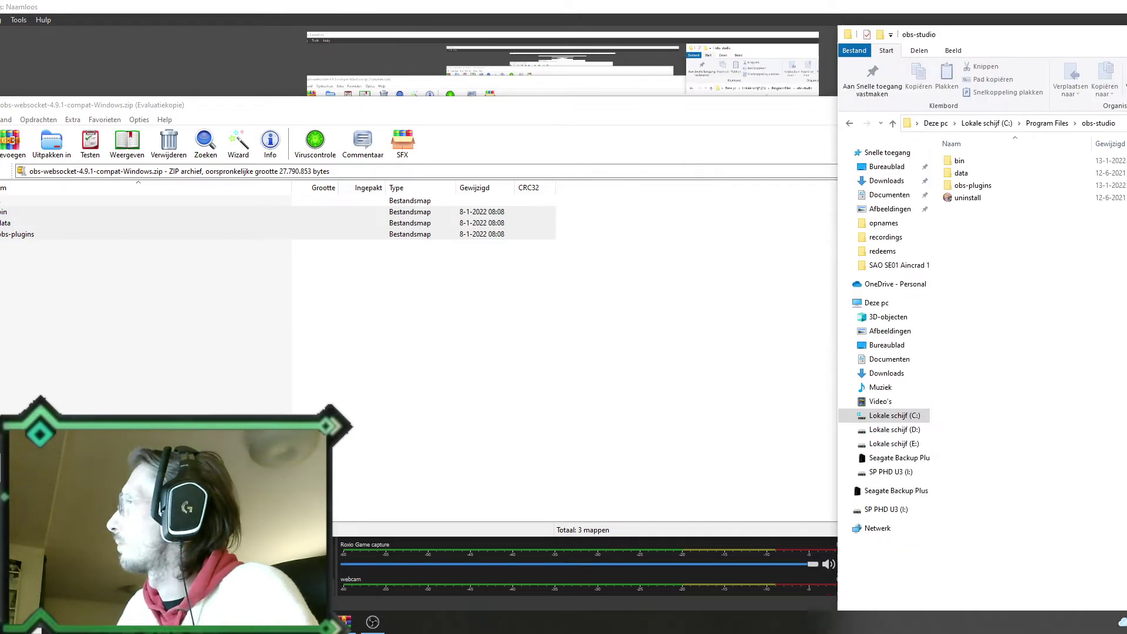
# Step: Browse the archive's bin\32bit\imageformats and open obs-studio's bin\32bit folder in Explorer
pyautogui.moveTo(1126, 47); pyautogui.dragTo(232, 15)
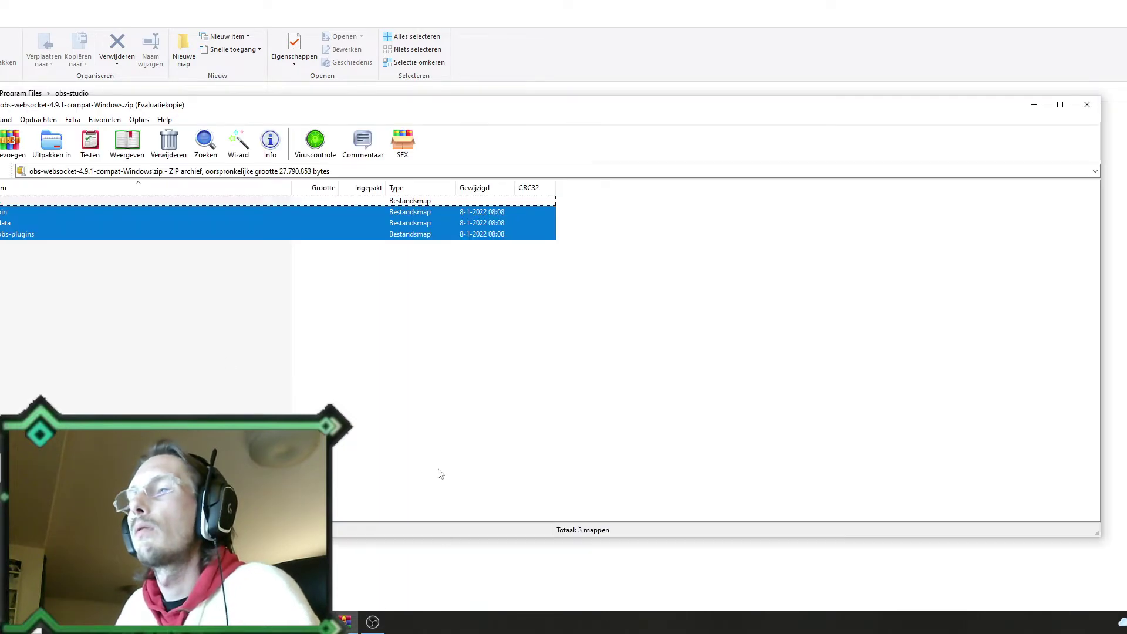
pyautogui.doubleClick(26, 213)
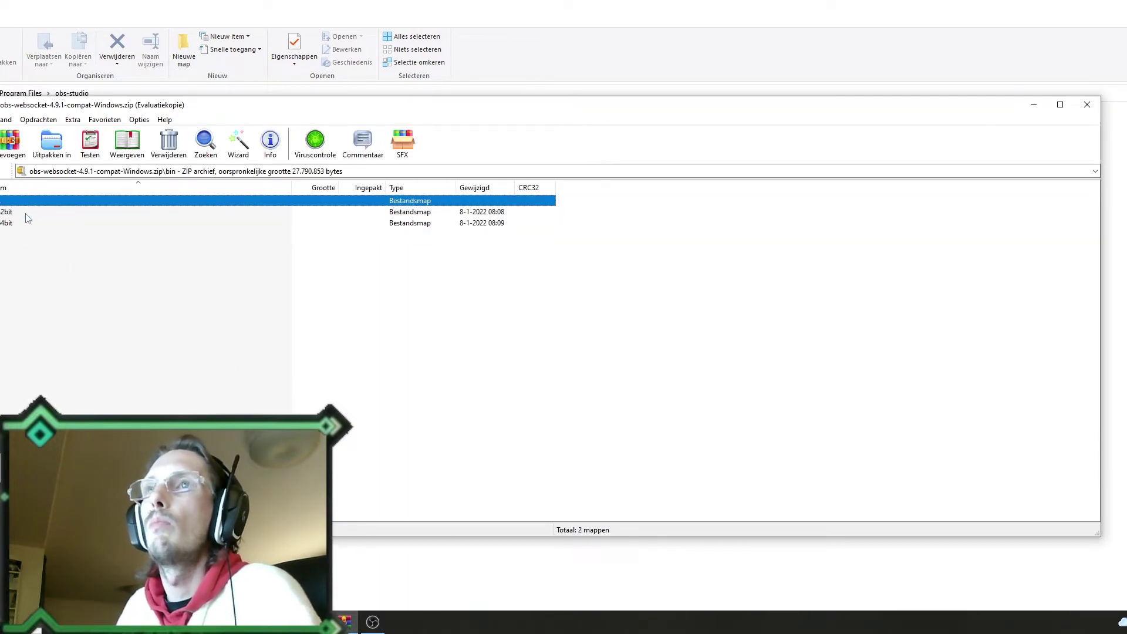
pyautogui.doubleClick(26, 213)
pyautogui.doubleClick(24, 213)
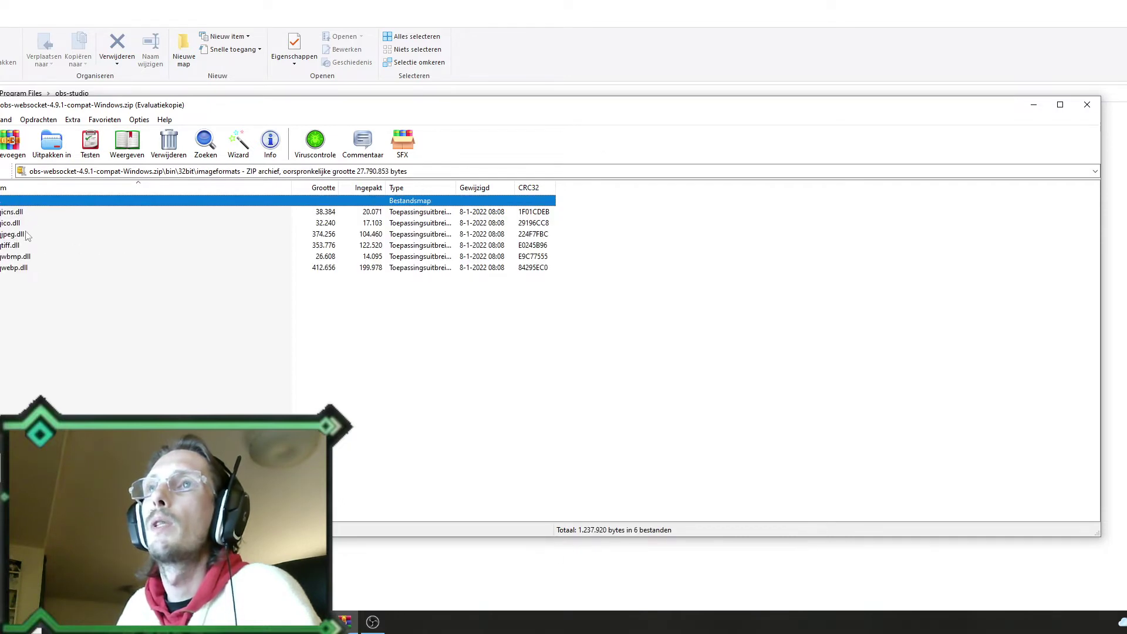
pyautogui.press('Escape')
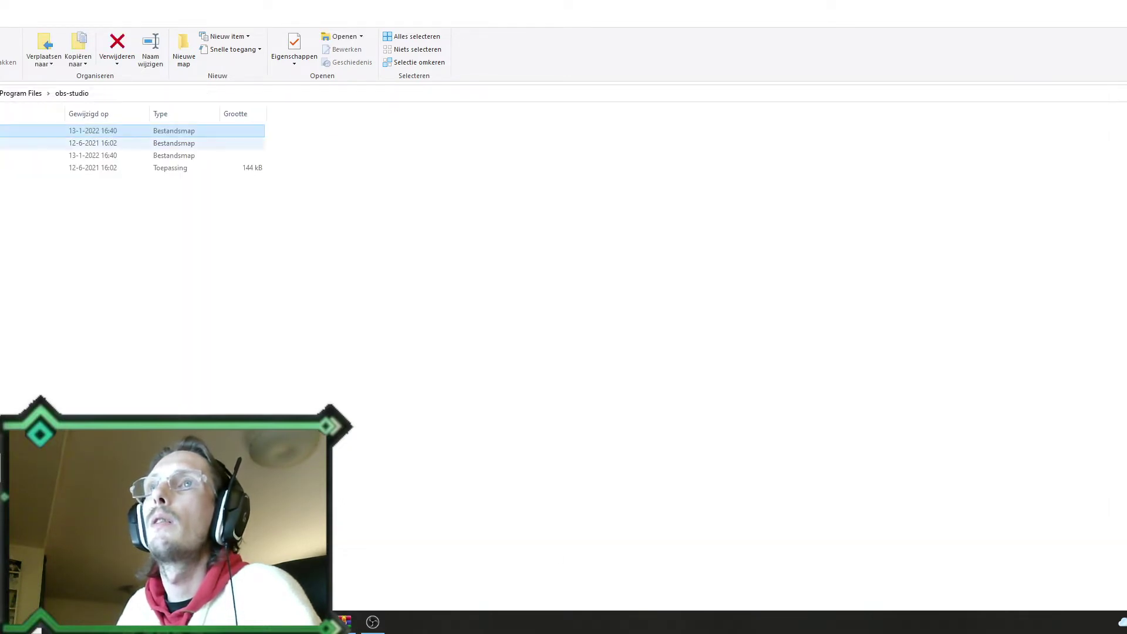
pyautogui.press('Return')
pyautogui.press('Return')
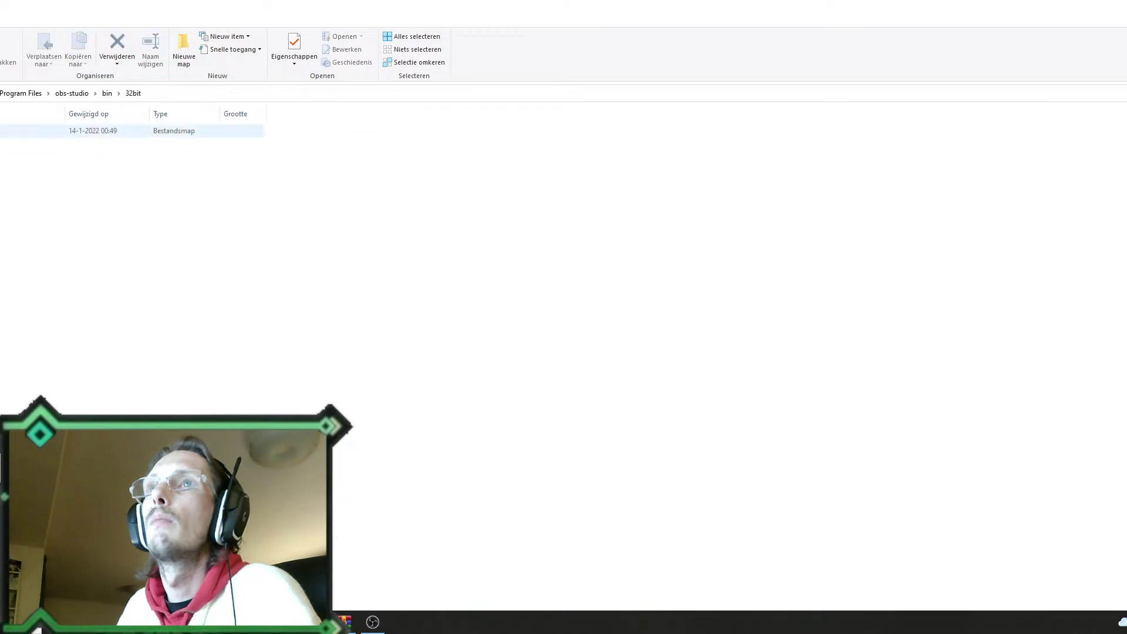
pyautogui.press('Return')
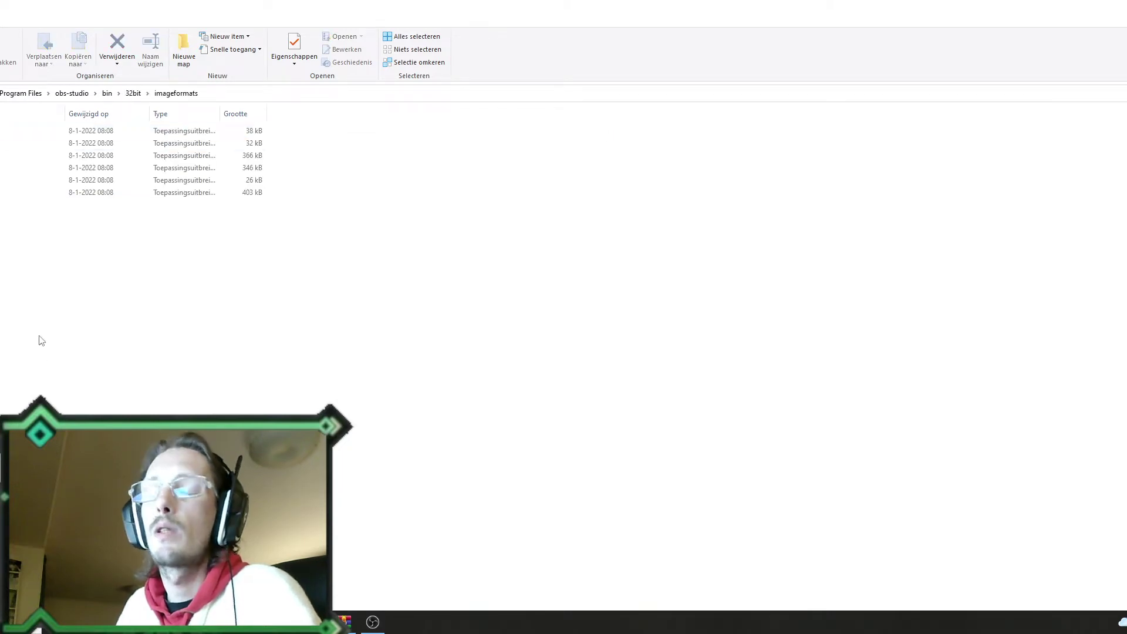
# Step: Check the archive's bin\64bit\imageformats DLLs, then close WinRAR to return to Explorer
pyautogui.click(346, 623)
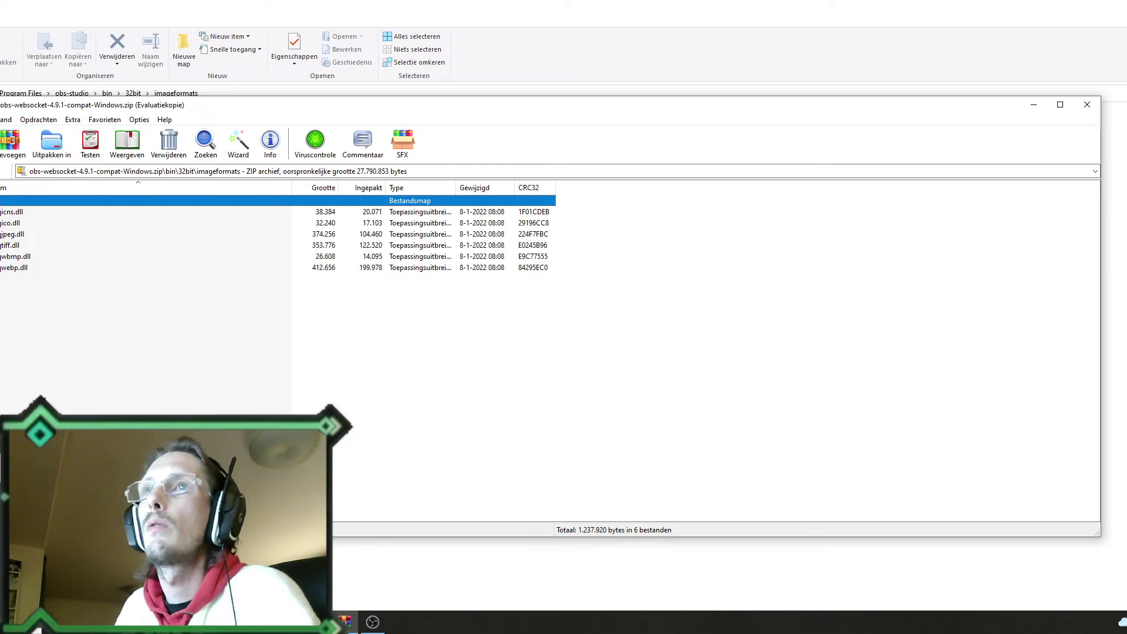
pyautogui.doubleClick(53, 204)
pyautogui.doubleClick(49, 202)
pyautogui.click(33, 224)
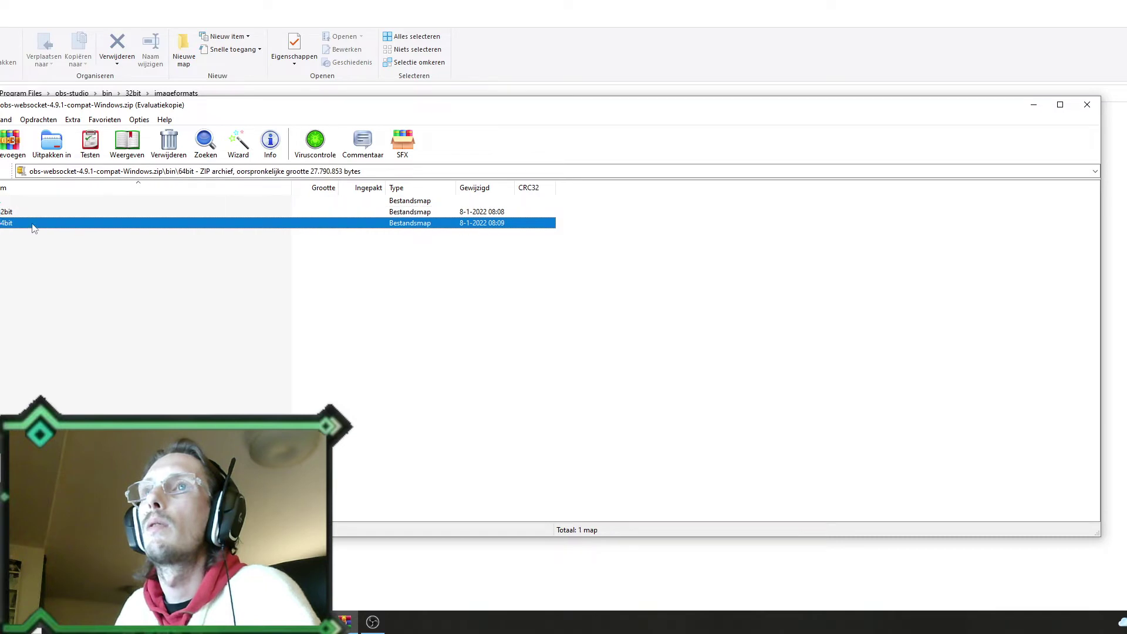
pyautogui.doubleClick(34, 225)
pyautogui.doubleClick(51, 213)
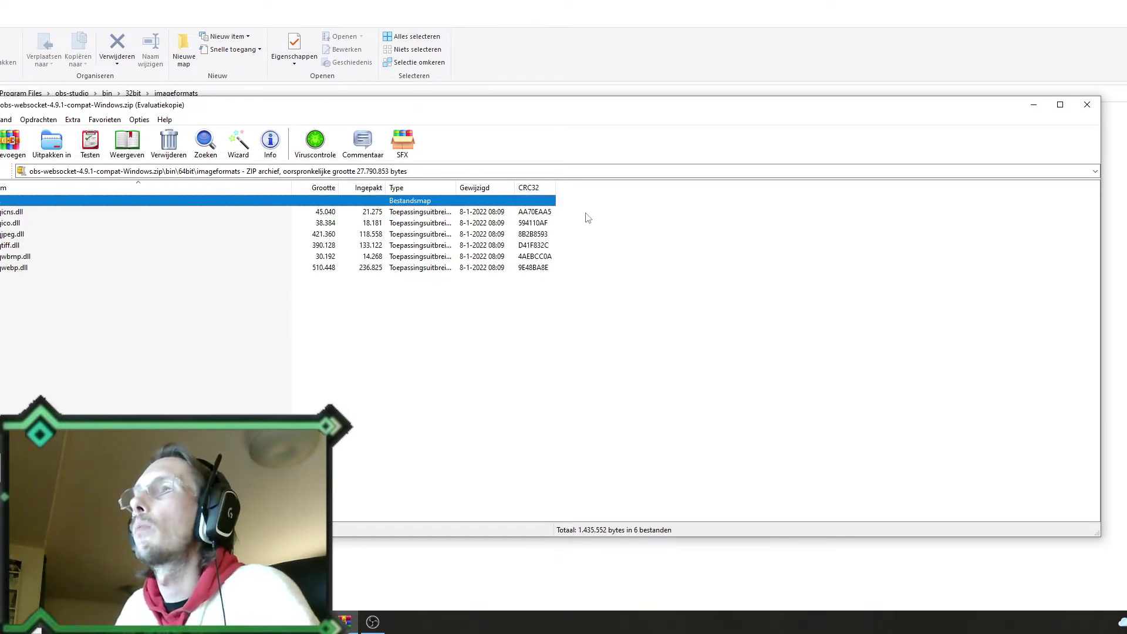
pyautogui.click(1087, 106)
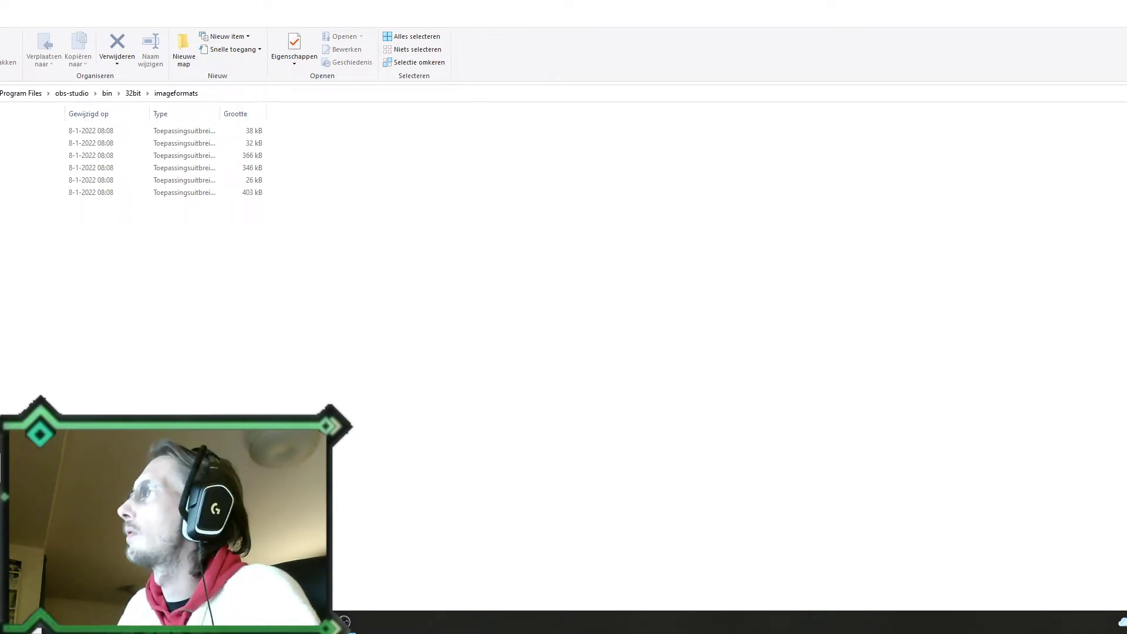
# Step: Verify the 4.x Compat WebSockets server uses port 4444 with authentication, closing without changes
pyautogui.hotkey('alt', 'Tab')
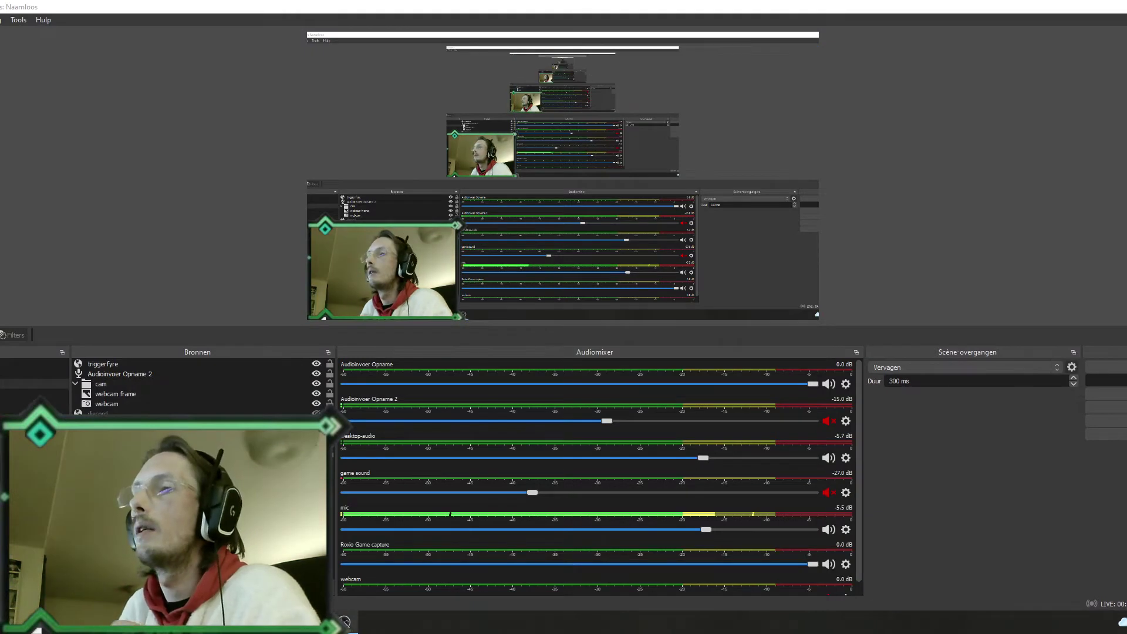
pyautogui.click(26, 23)
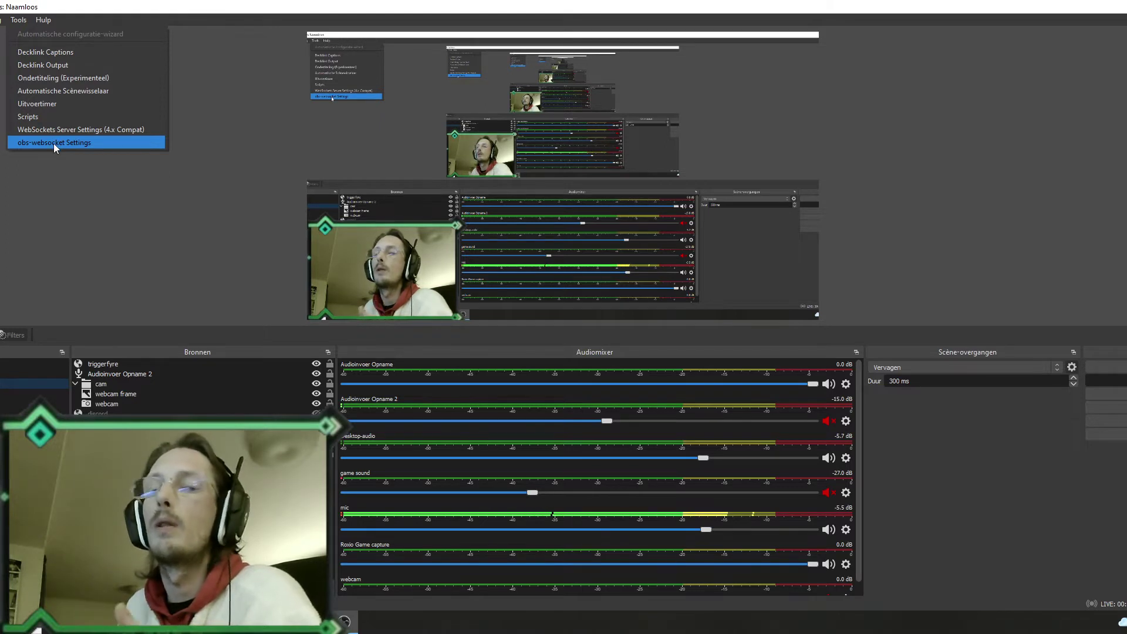
pyautogui.click(107, 130)
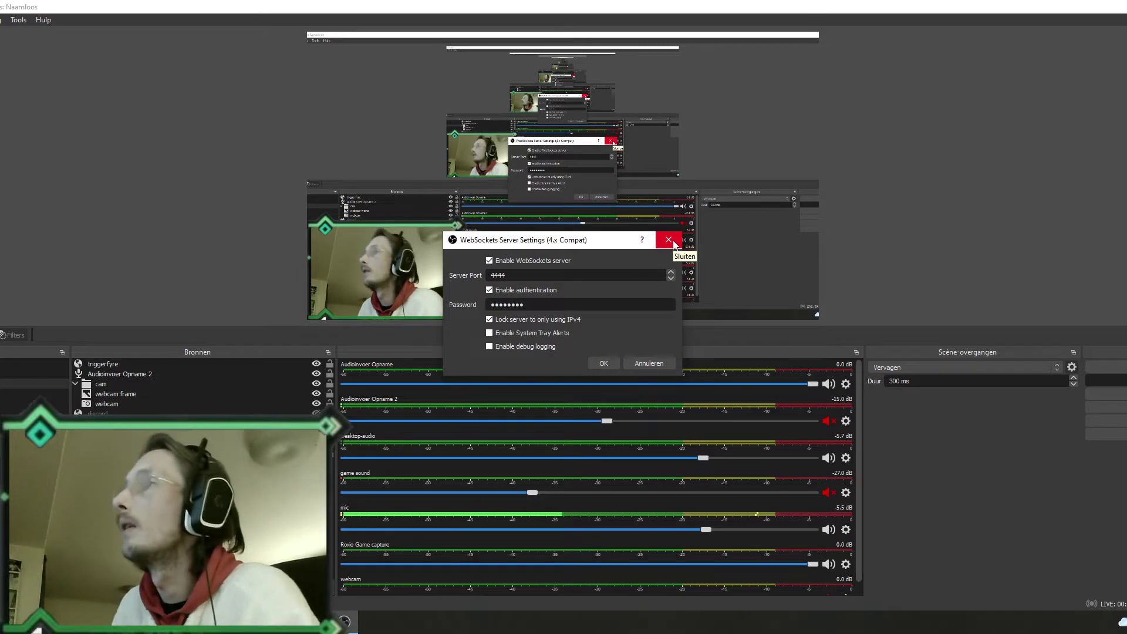
pyautogui.click(661, 365)
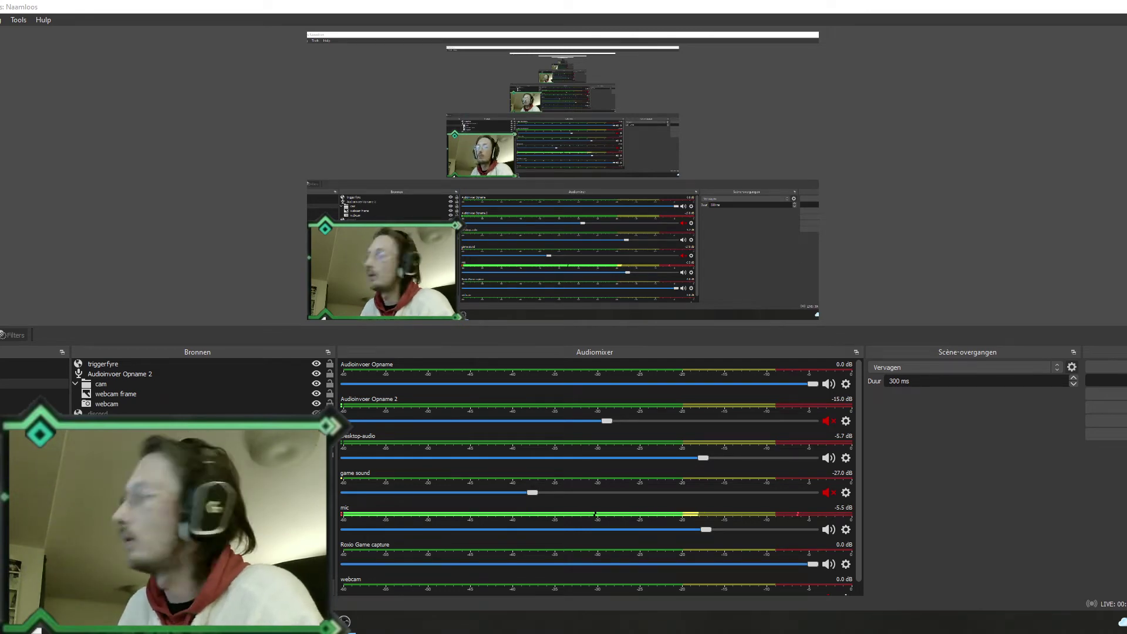
# Step: Bring the Triggerfyre browser window beside OBS and log in to Triggerfyre
pyautogui.hotkey('alt', 'Tab')
pyautogui.moveTo(1126, 37); pyautogui.dragTo(712, 41)
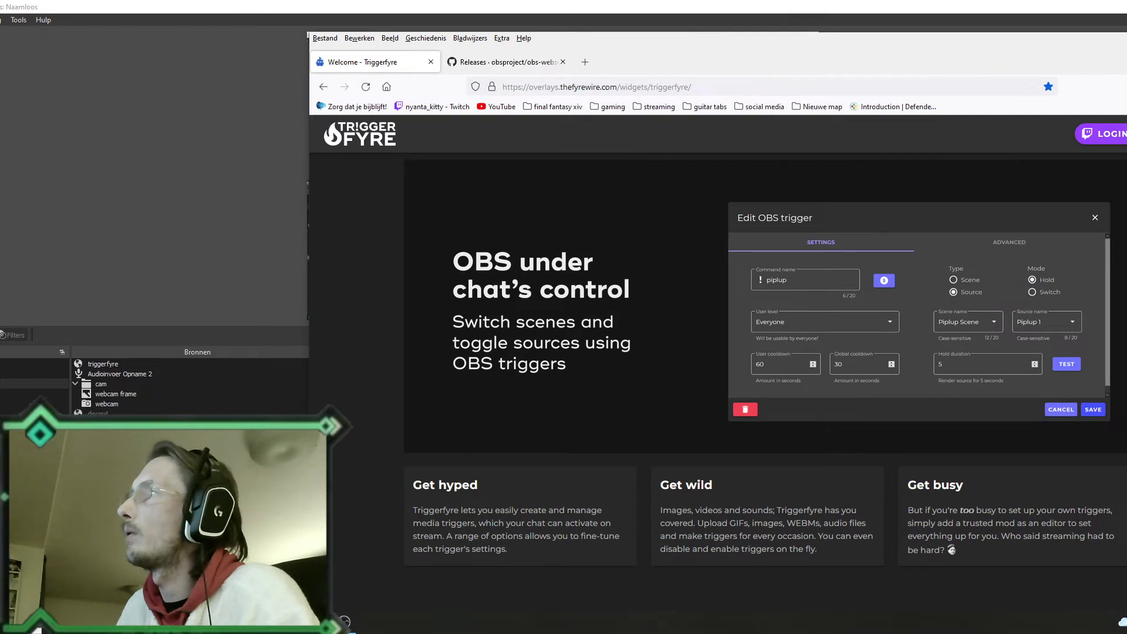
pyautogui.click(1083, 136)
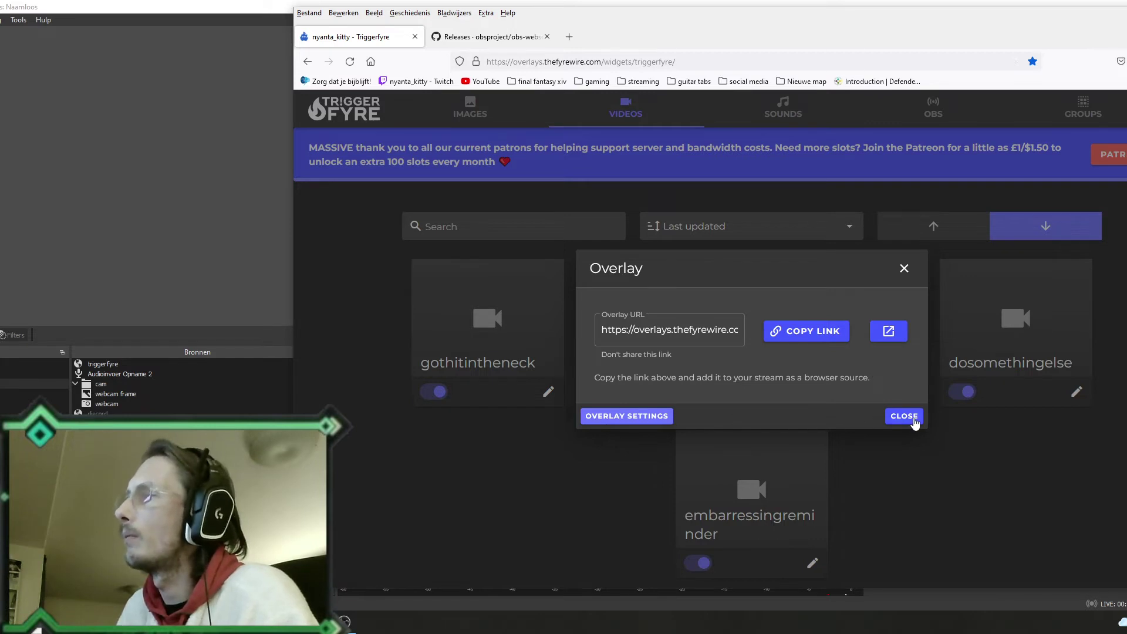
pyautogui.click(904, 416)
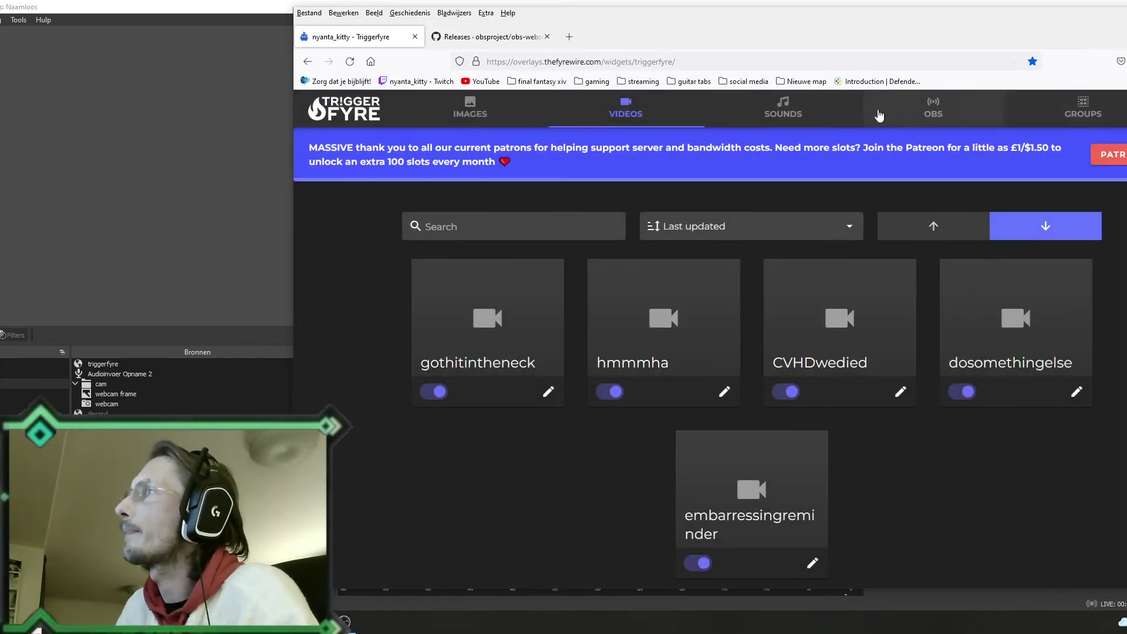
# Step: Connect Triggerfyre's OBS page to localhost:4444, then return to OBS Studio
pyautogui.click(931, 108)
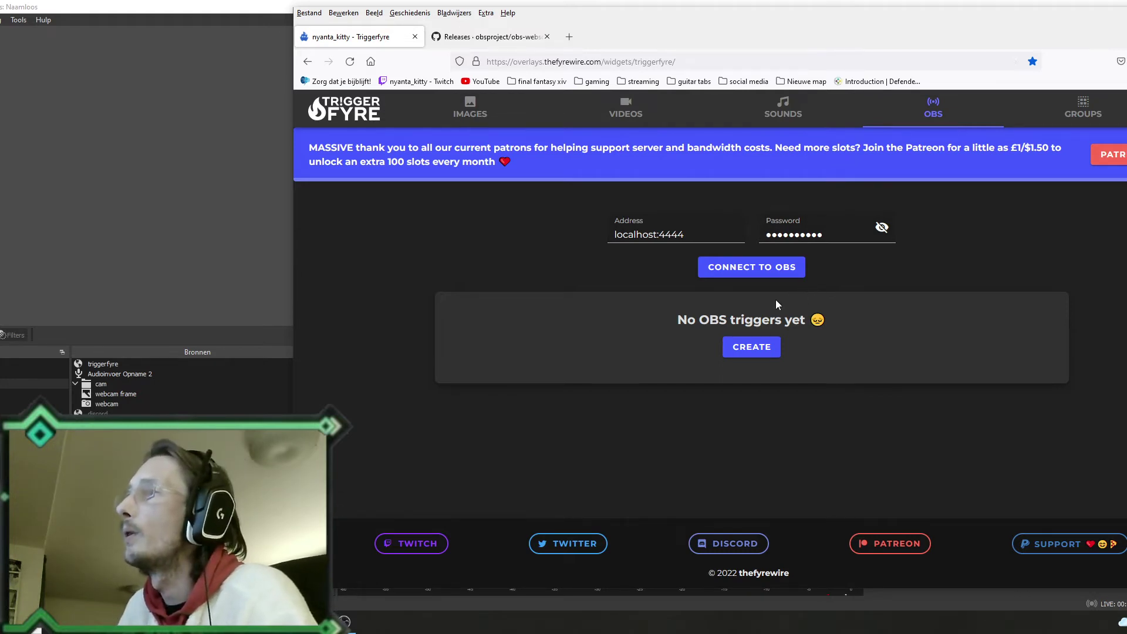
pyautogui.click(767, 274)
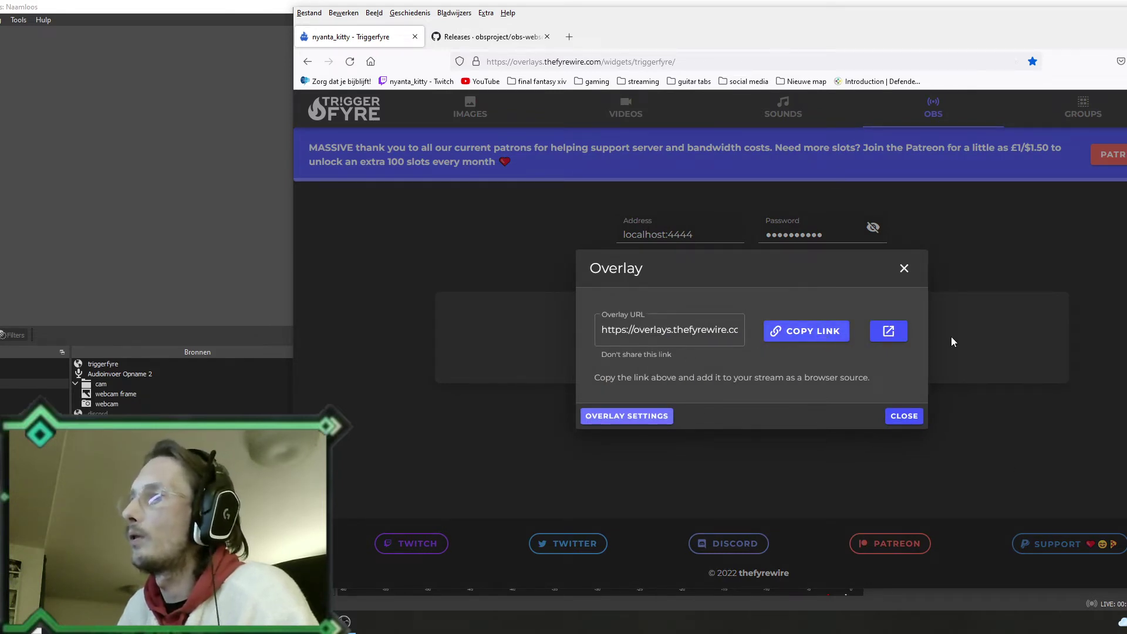
pyautogui.click(908, 269)
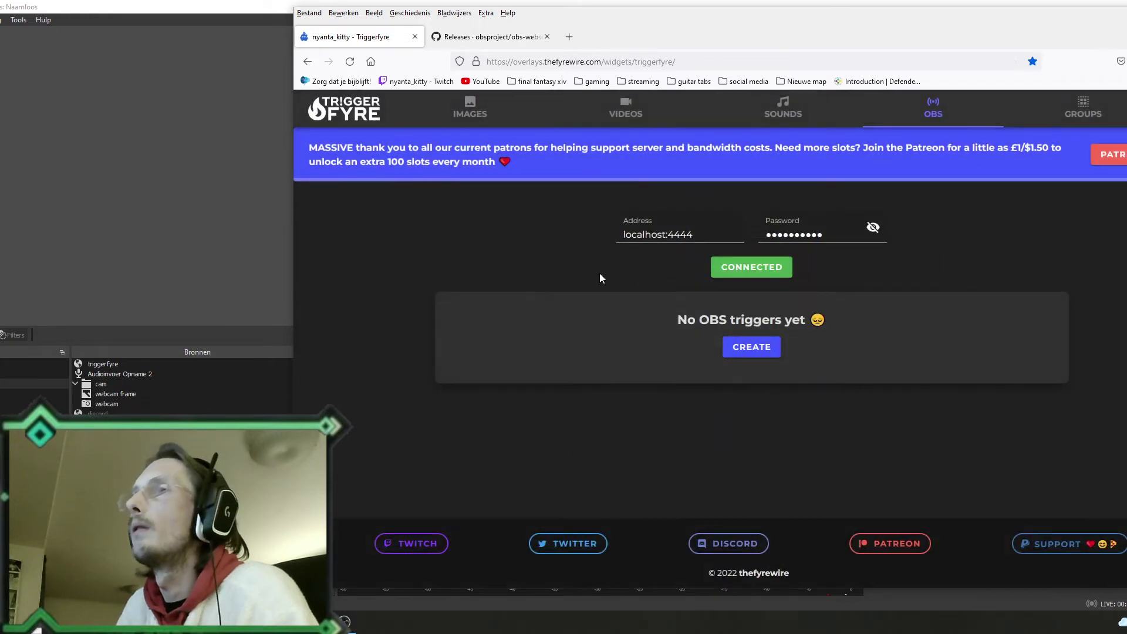
pyautogui.hotkey('alt', 'Tab')
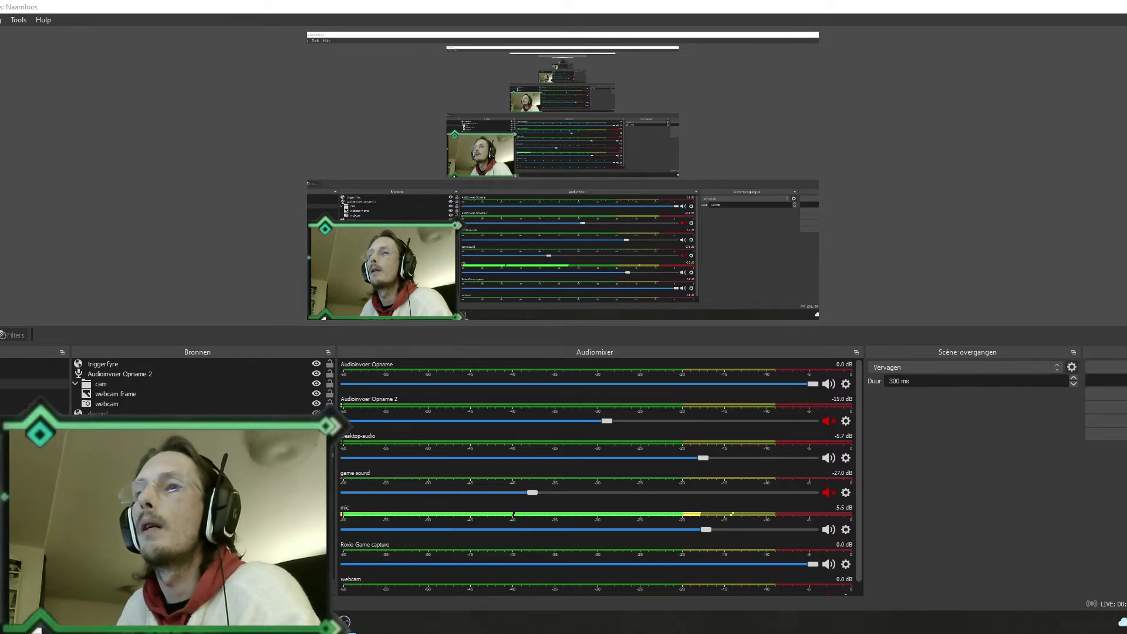
# Step: Set the 'triggerfyre' browser source to 1920×1080 and refresh its page cache
pyautogui.rightClick(86, 382)
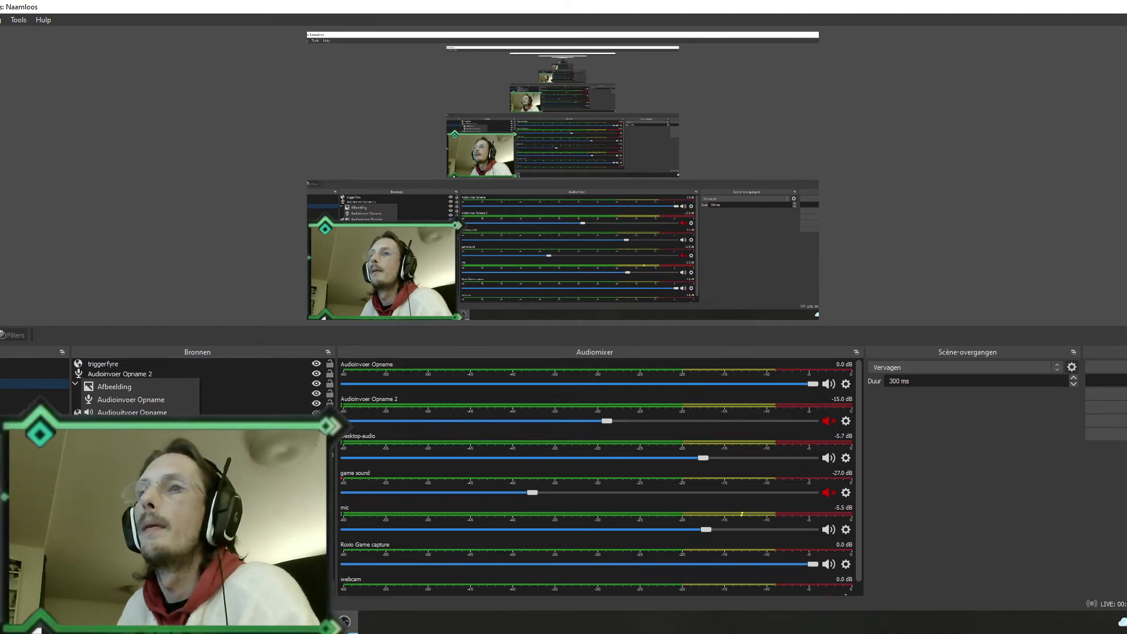
pyautogui.press('Escape')
pyautogui.click(120, 365)
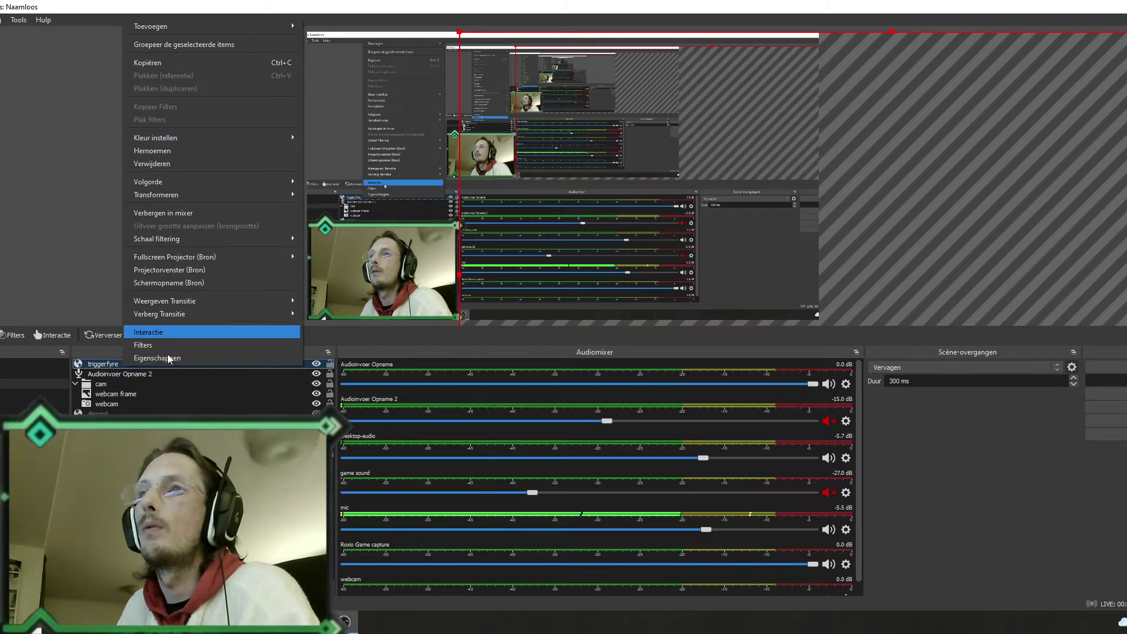
pyautogui.click(168, 356)
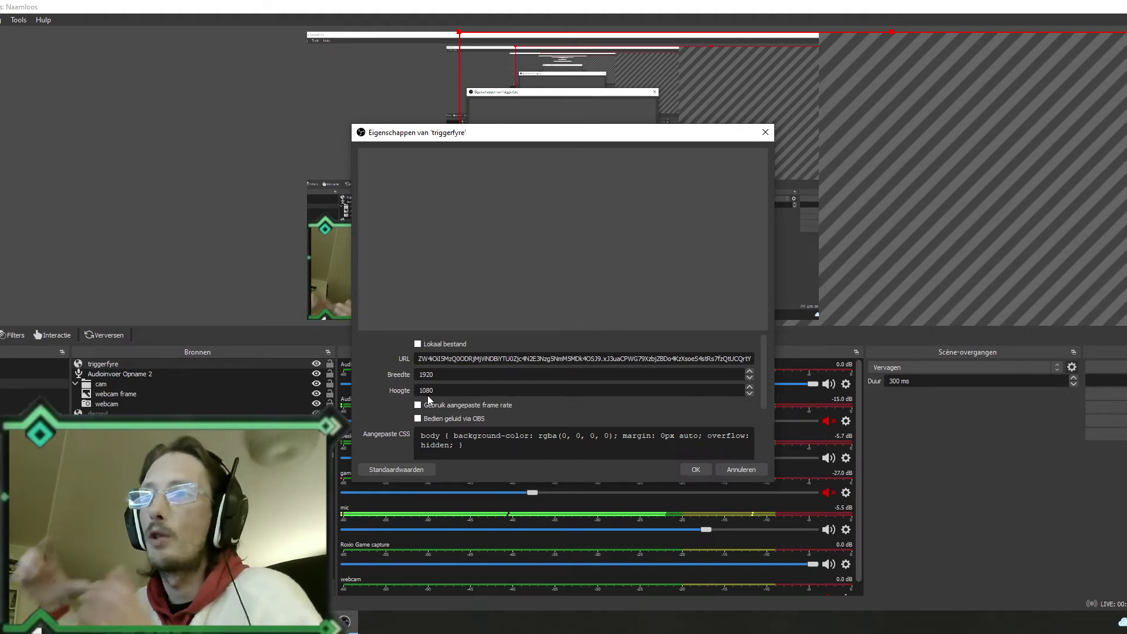
pyautogui.scroll(-3, 454, 406)
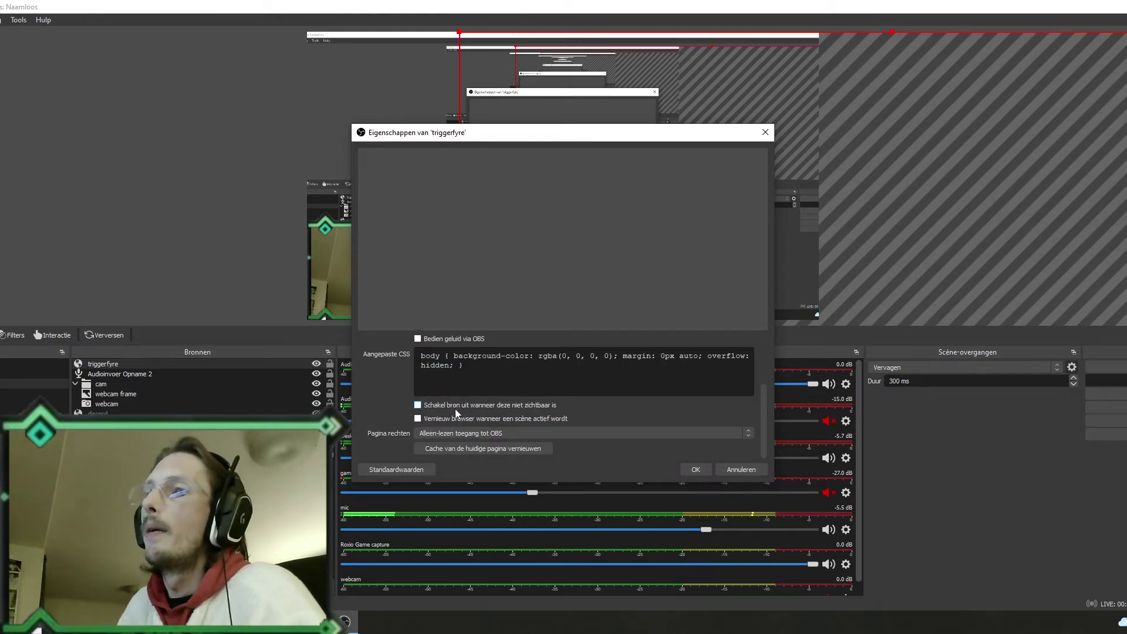
pyautogui.click(496, 450)
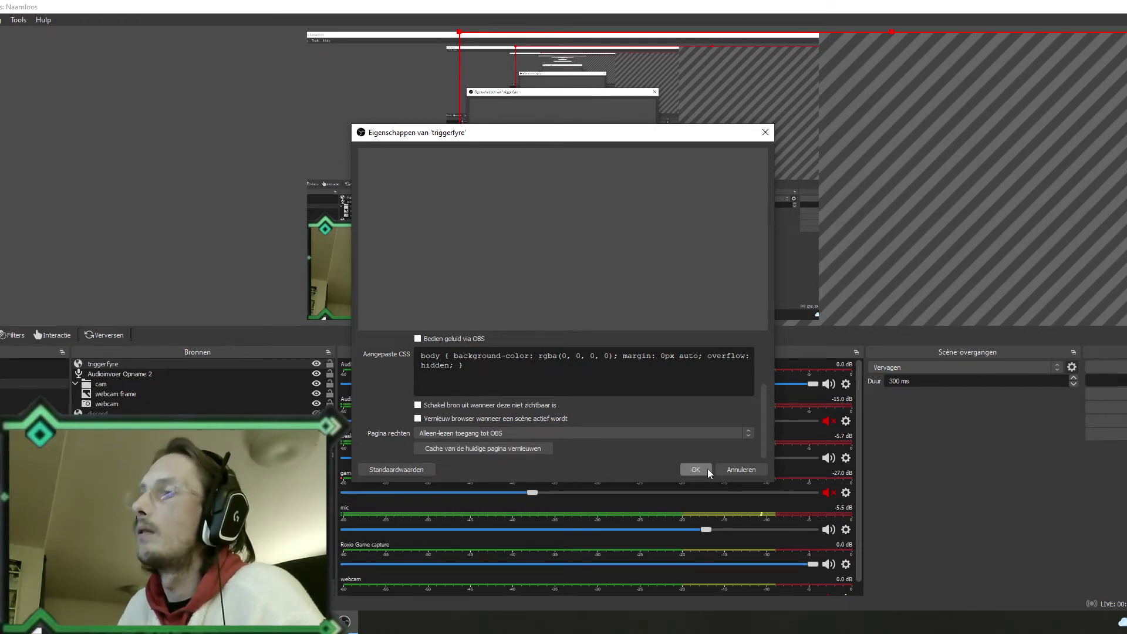
# Step: Close the triggerfyre properties, shift the overlay up and left, then deselect it in the preview
pyautogui.click(744, 469)
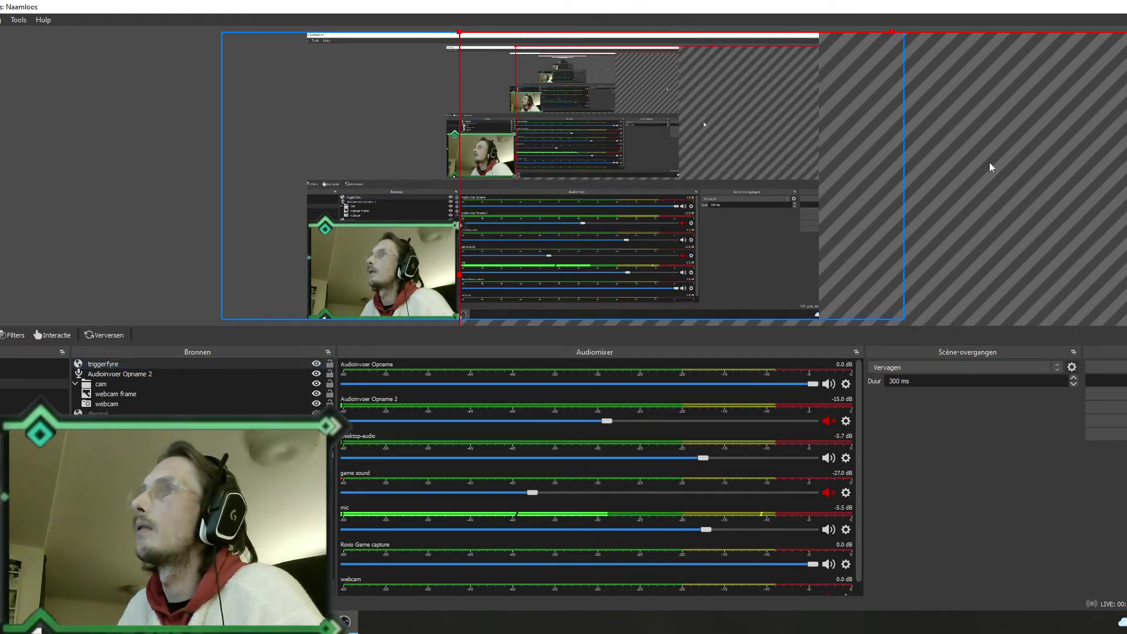
pyautogui.moveTo(1114, 189); pyautogui.dragTo(928, 319)
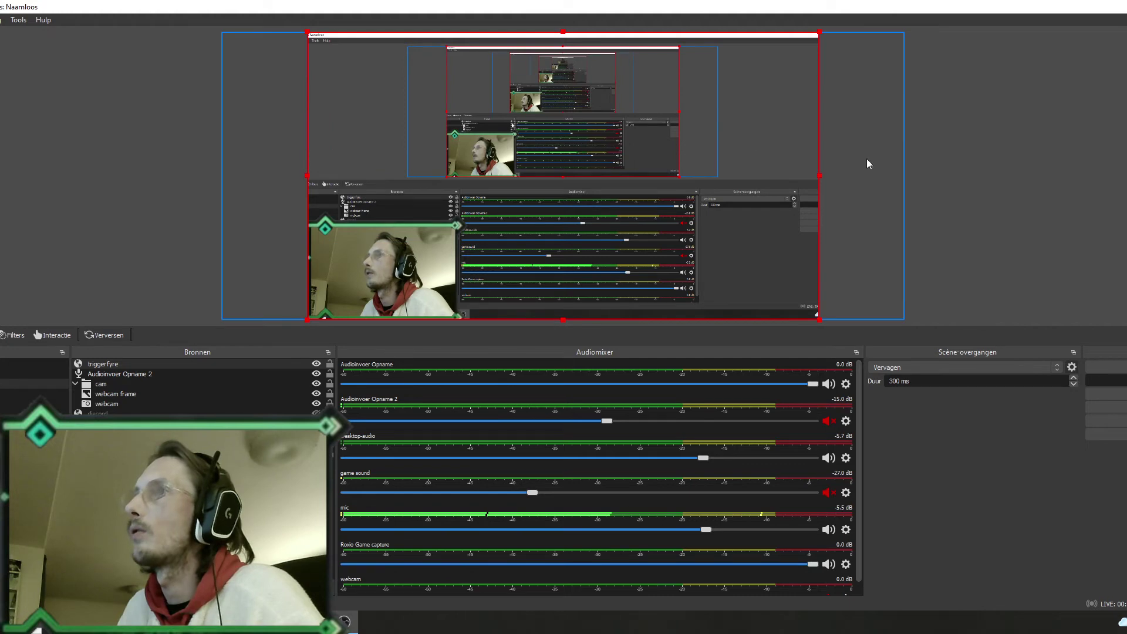
pyautogui.click(1005, 238)
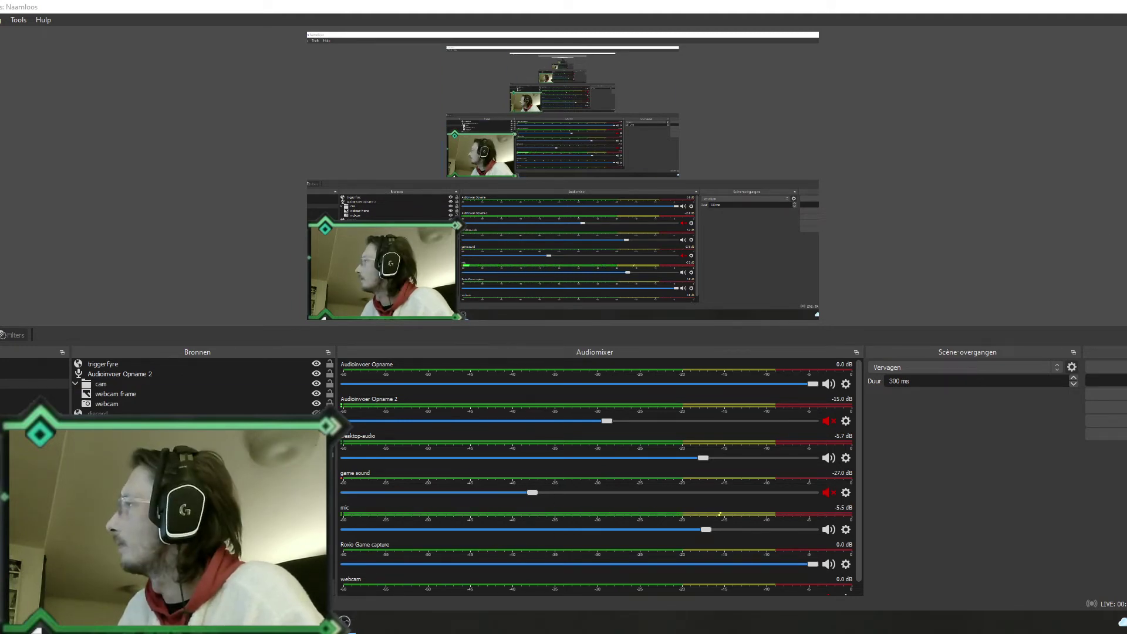
# Step: In Triggerfyre's Videos page, begin a new video trigger and dismiss the reward settings unsaved
pyautogui.hotkey('alt', 'Tab')
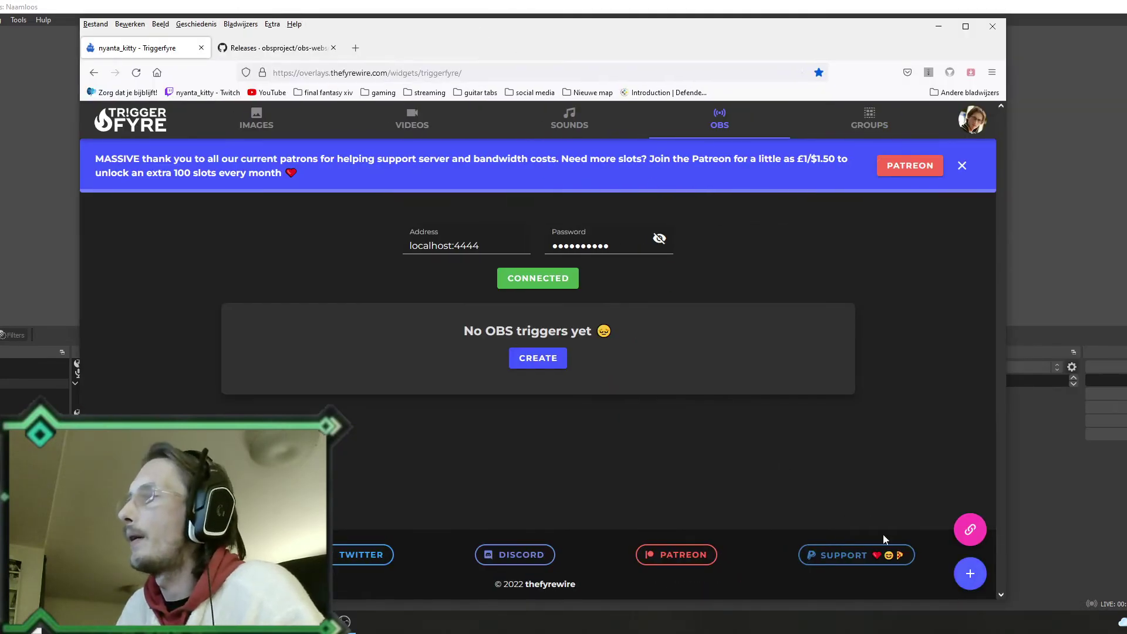
pyautogui.click(427, 130)
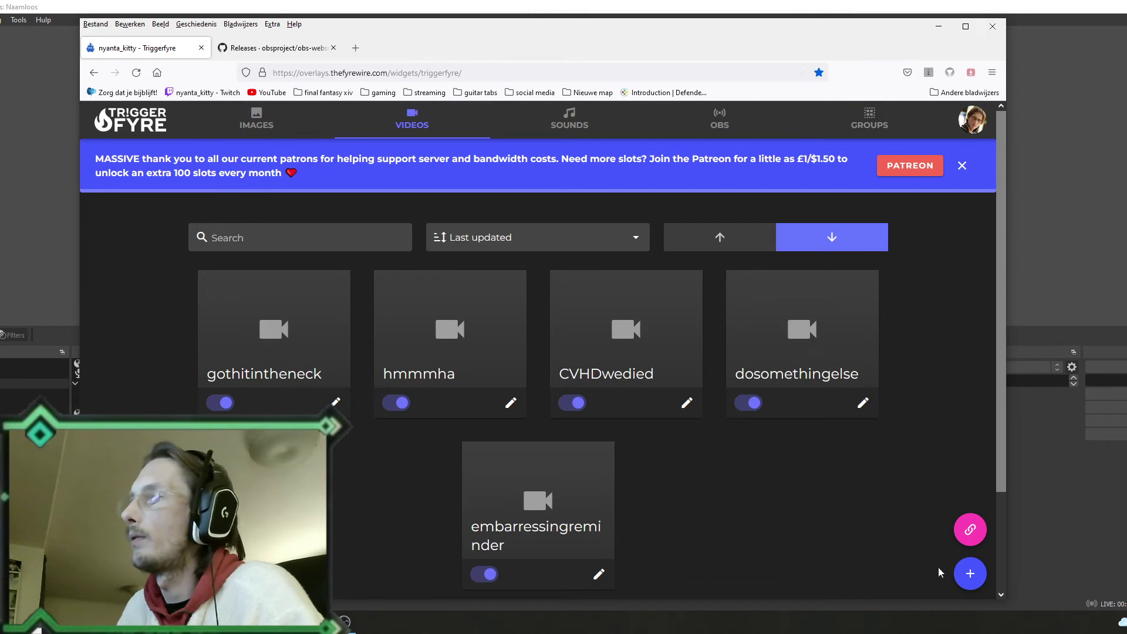
pyautogui.click(977, 580)
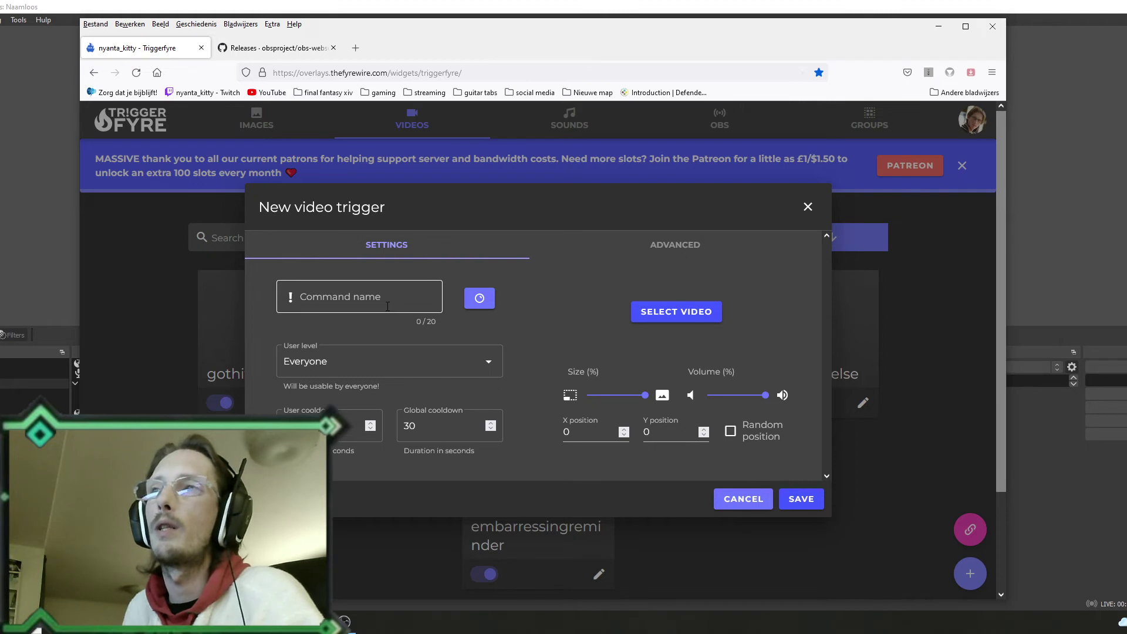
pyautogui.click(480, 299)
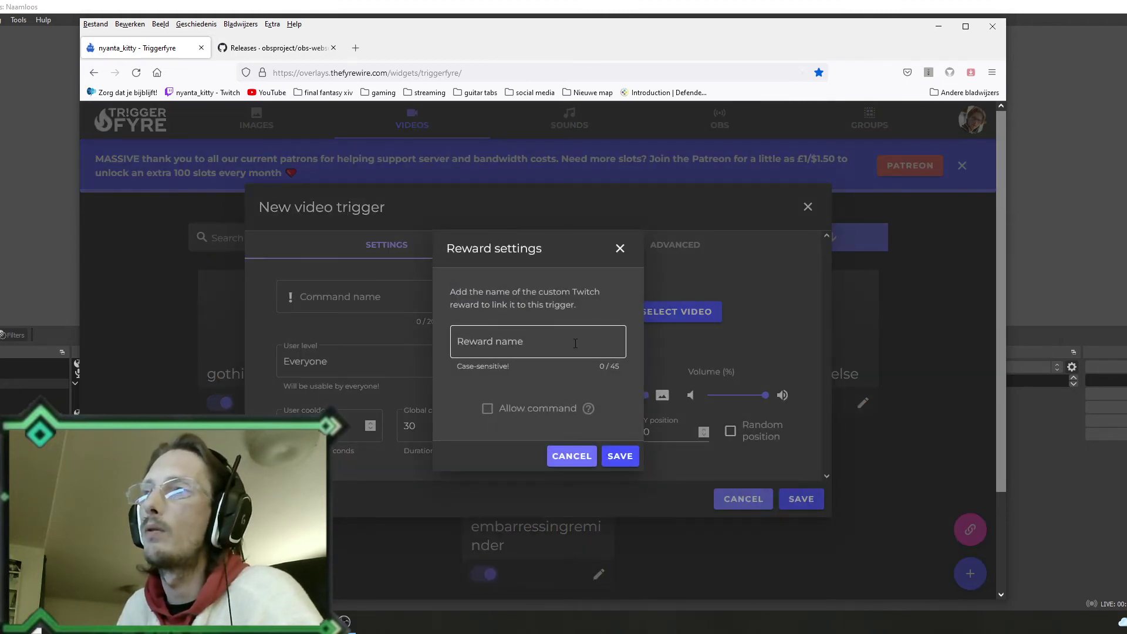
pyautogui.click(580, 457)
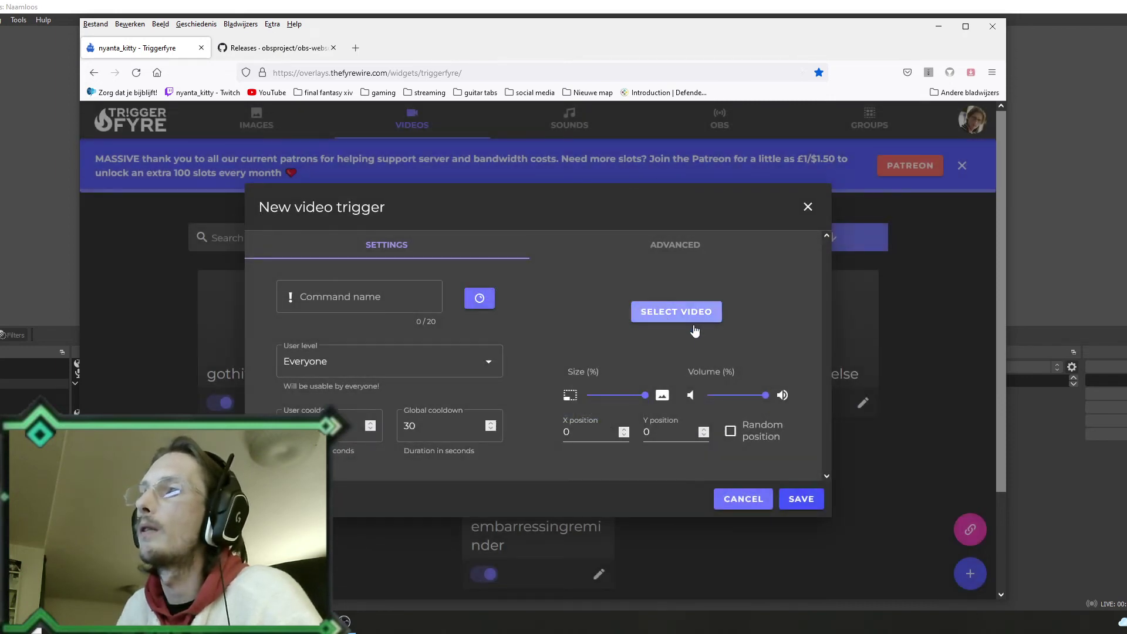
pyautogui.click(640, 311)
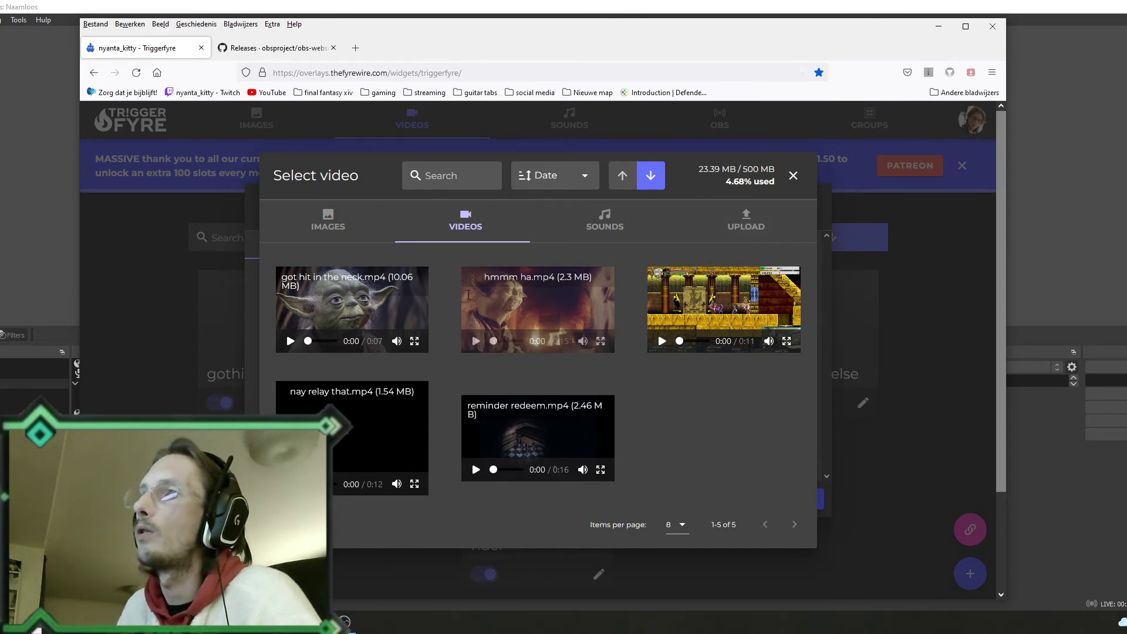
pyautogui.click(793, 176)
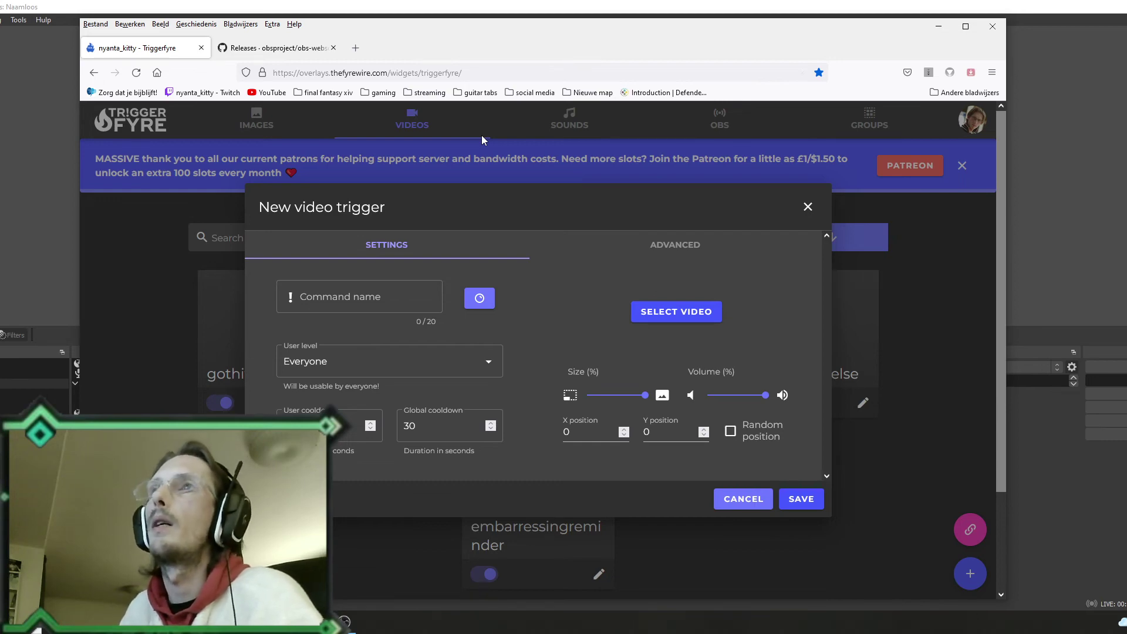
# Step: Move the browser window off to the right so OBS is visible
pyautogui.moveTo(560, 29); pyautogui.dragTo(1126, 19)
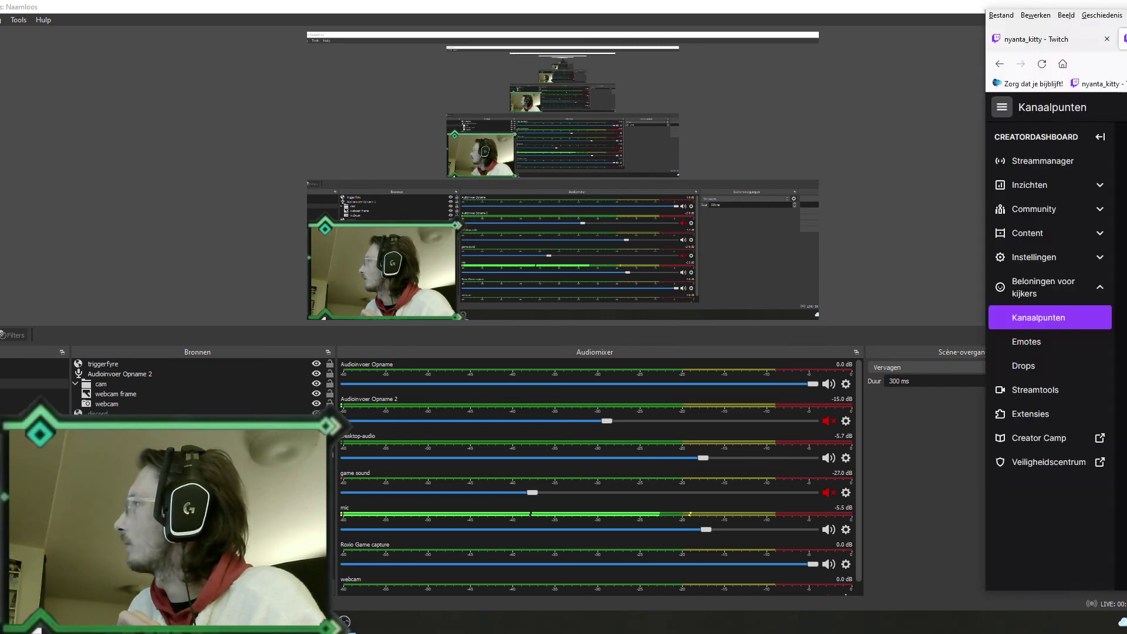
# Step: Bring the Twitch dashboard over OBS and open 'Beloningen en uitdagingen beheren' to view custom rewards
pyautogui.moveTo(1126, 23); pyautogui.dragTo(551, 32)
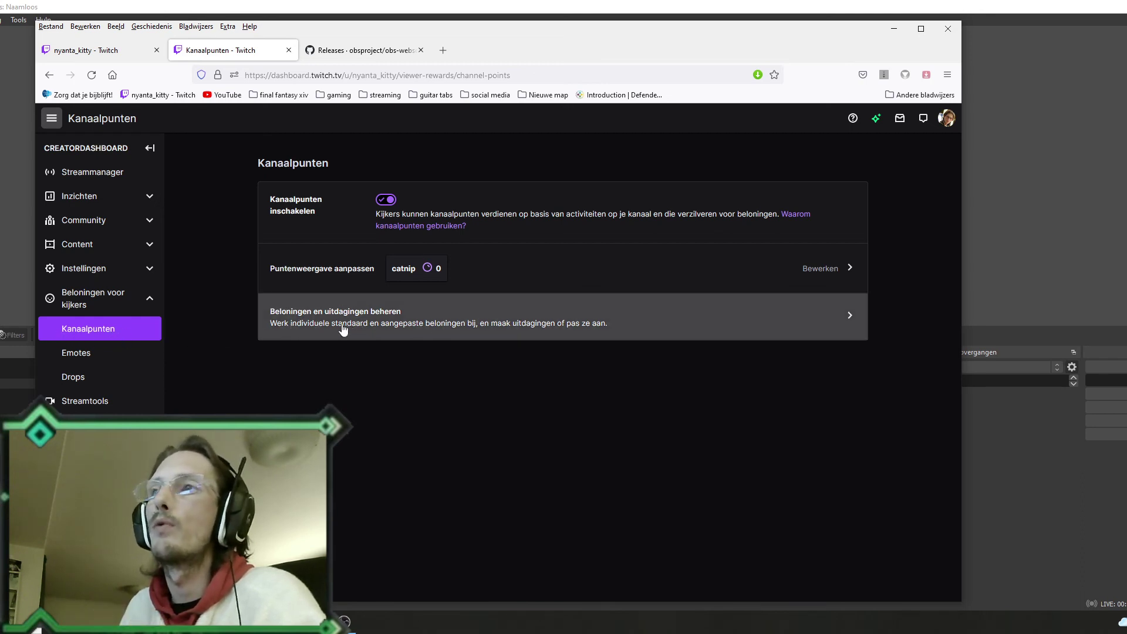
pyautogui.click(463, 324)
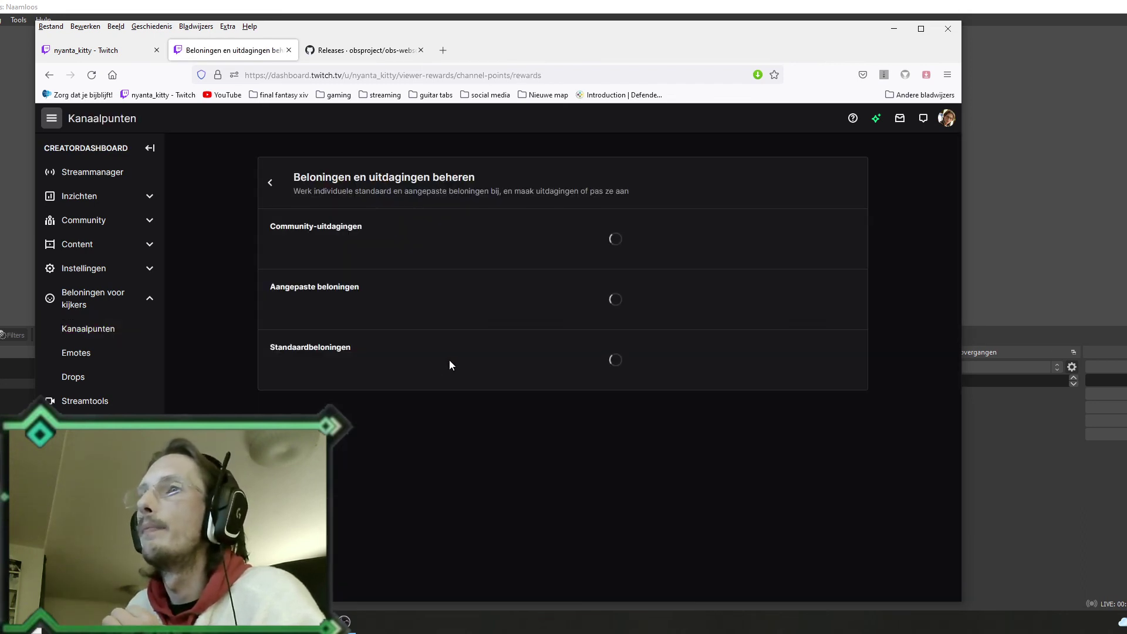
pyautogui.scroll(-7, 536, 355)
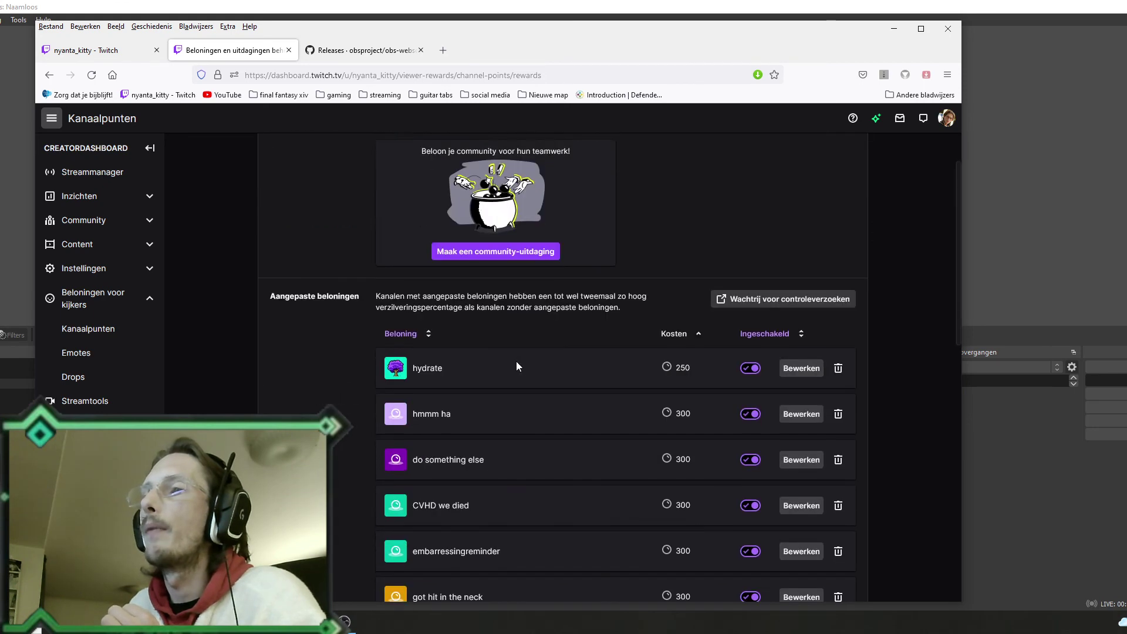
pyautogui.scroll(2, 435, 446)
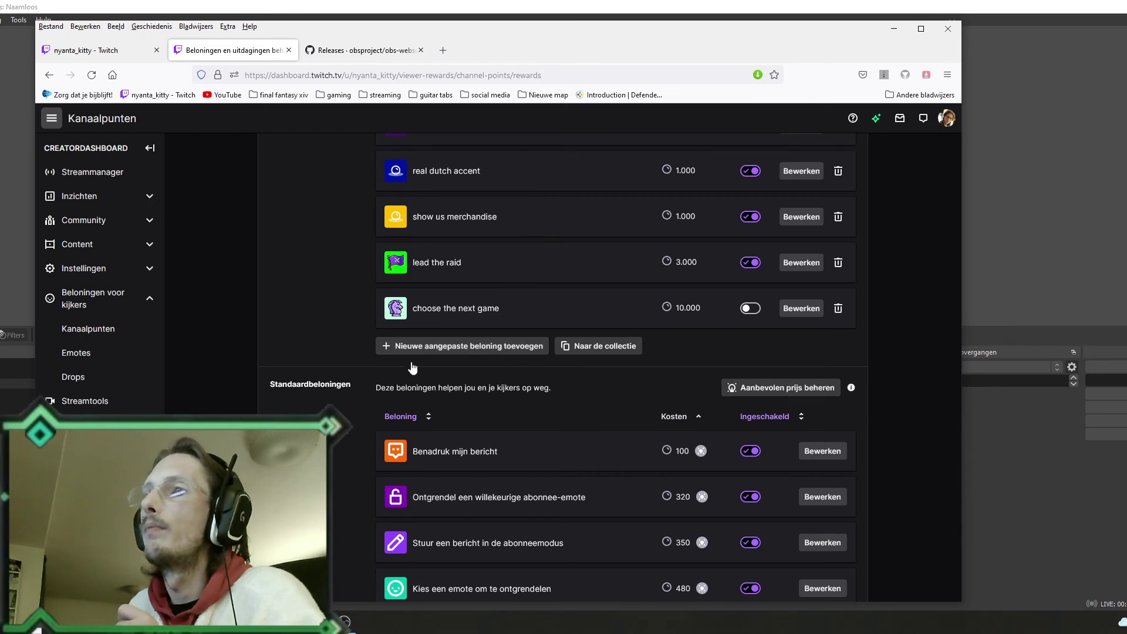
# Step: Cancel a new custom reward form, close the extra Twitch channel tab, and open the streaming bookmarks
pyautogui.click(467, 354)
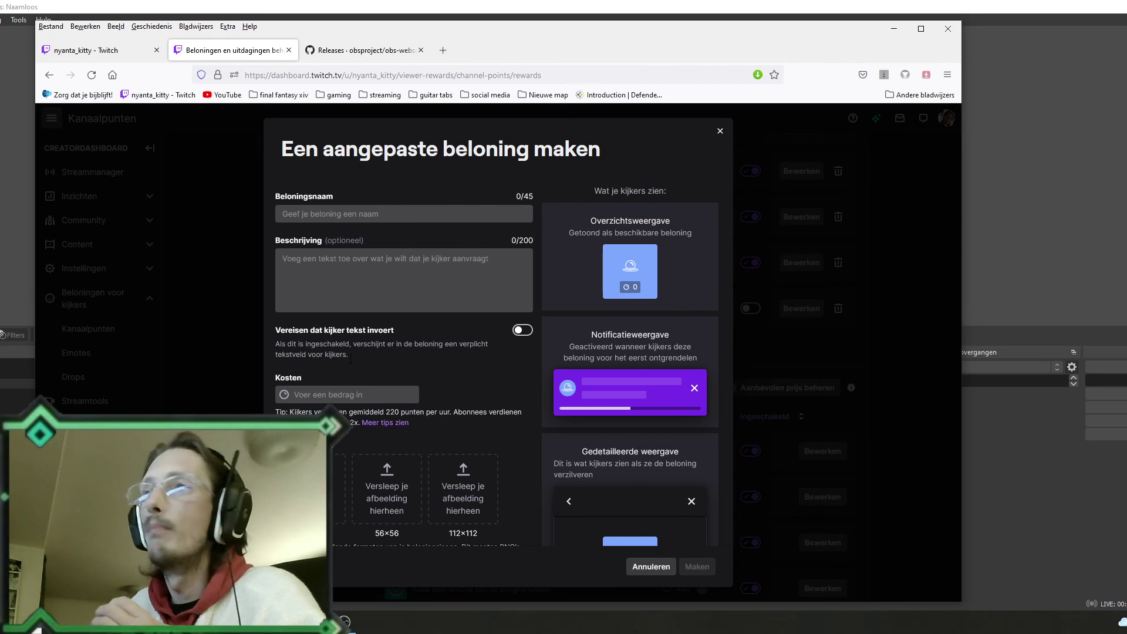
pyautogui.click(307, 213)
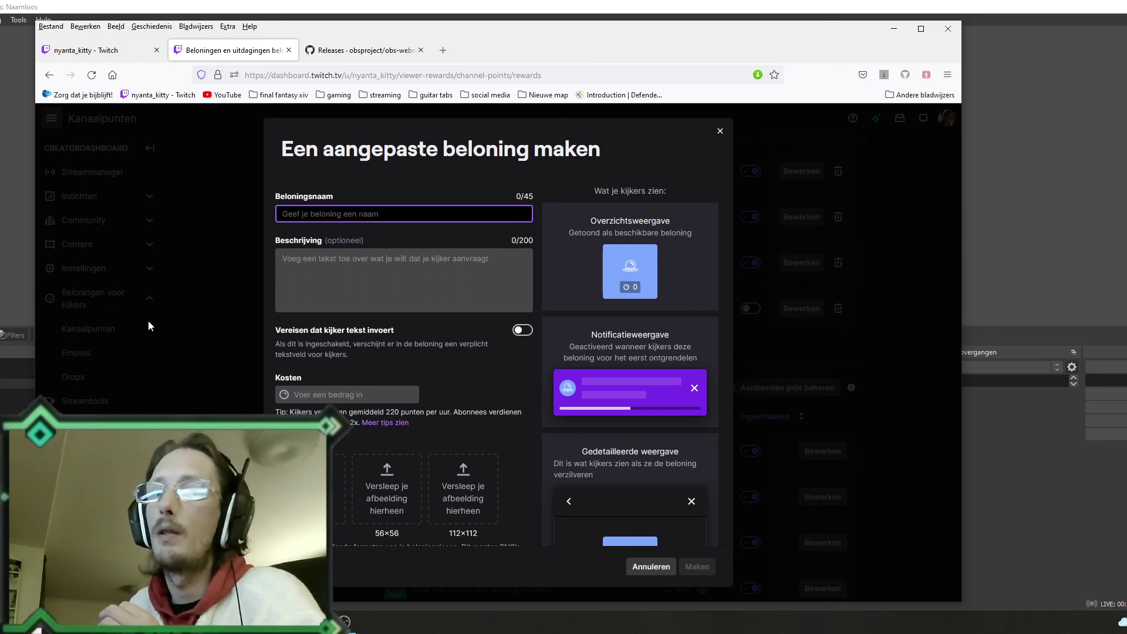
pyautogui.click(351, 268)
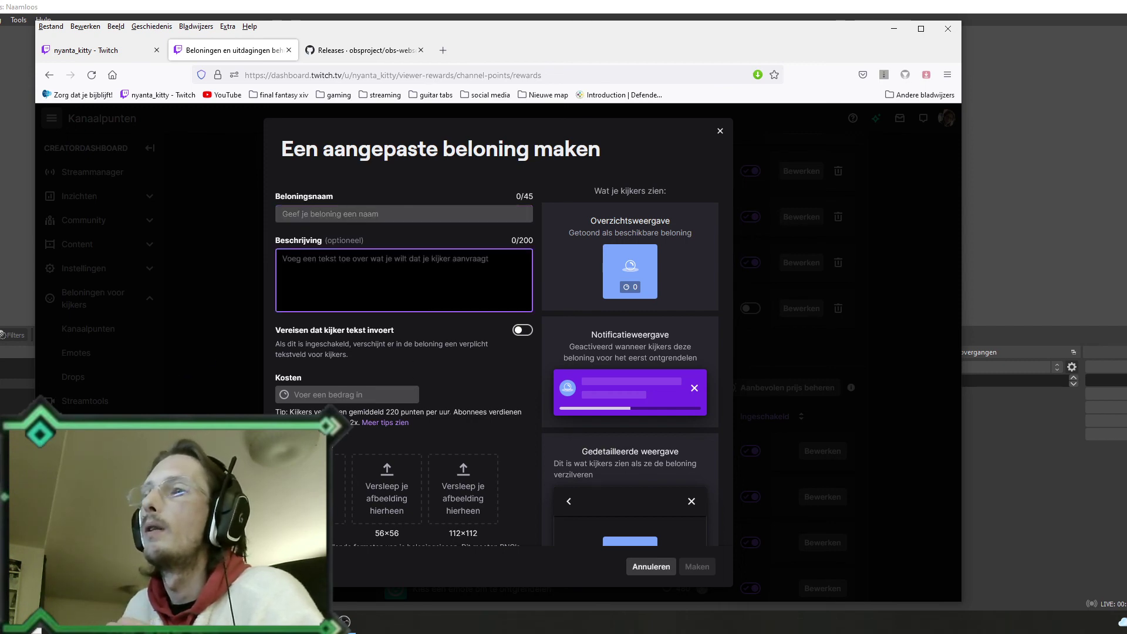
pyautogui.scroll(-3, 405, 353)
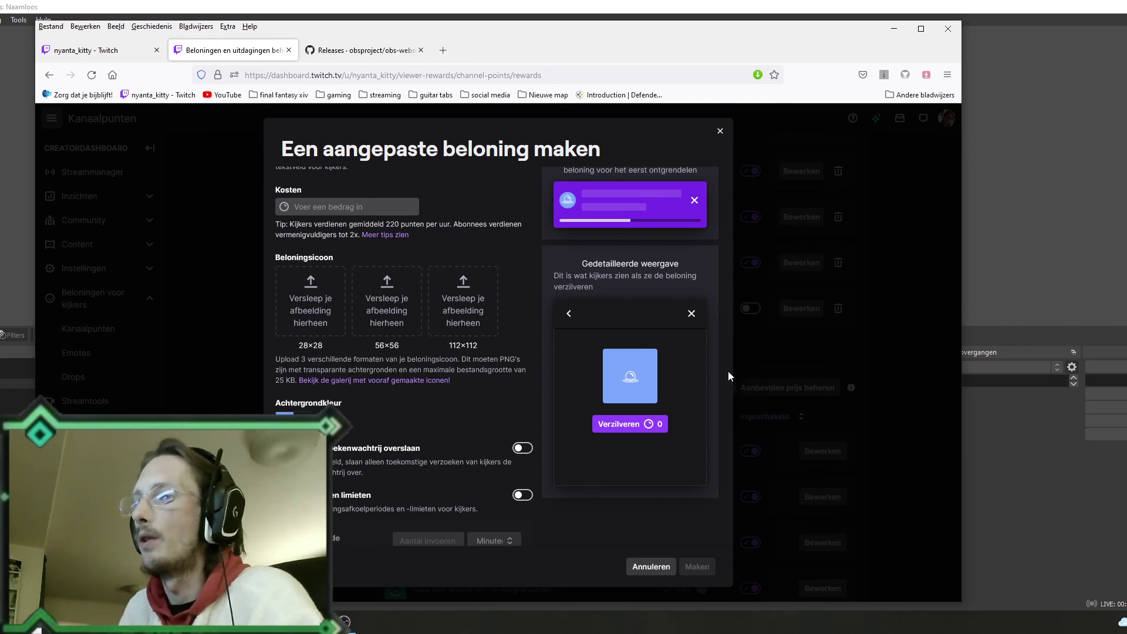
pyautogui.click(719, 133)
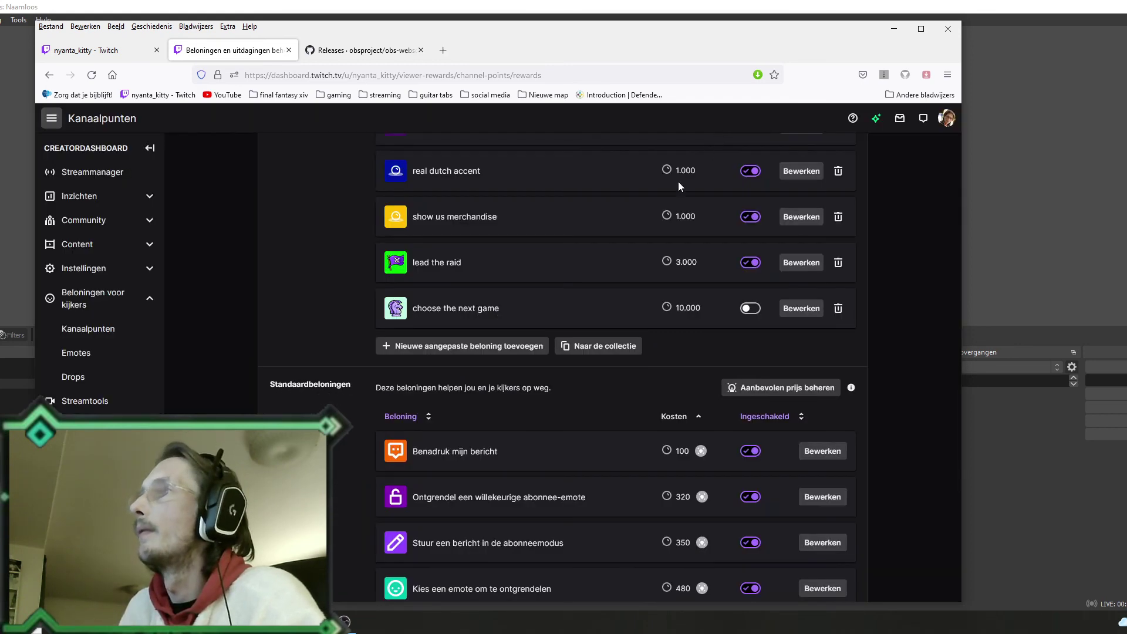
pyautogui.click(157, 50)
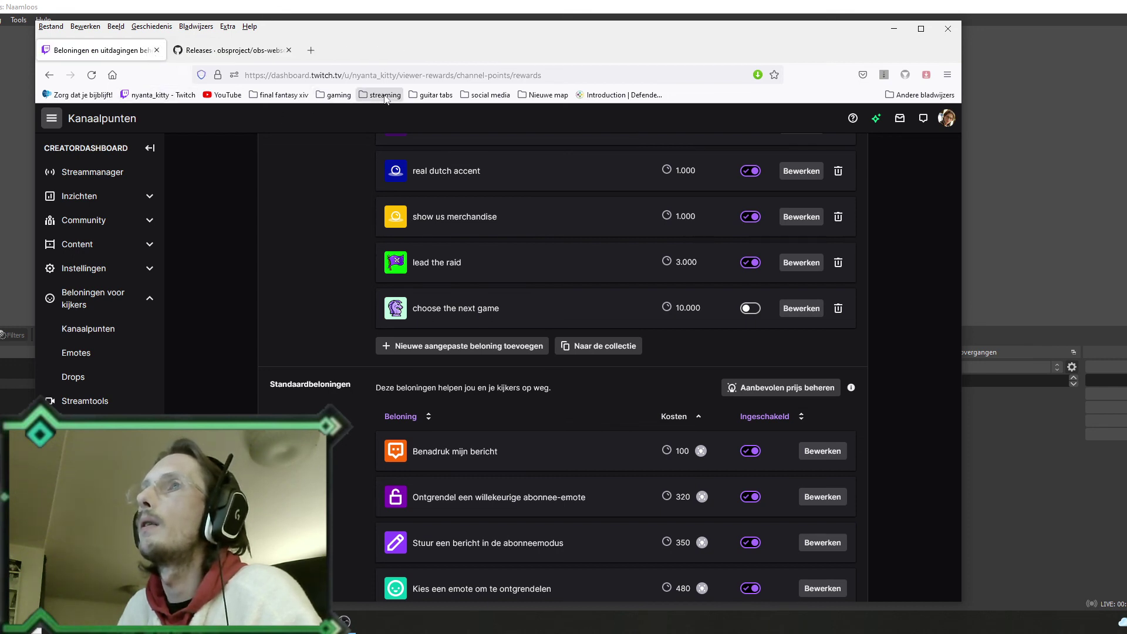
pyautogui.click(385, 95)
# Step: Load the Triggerfyre bookmark and move the browser aside to show OBS again
pyautogui.press('Escape')
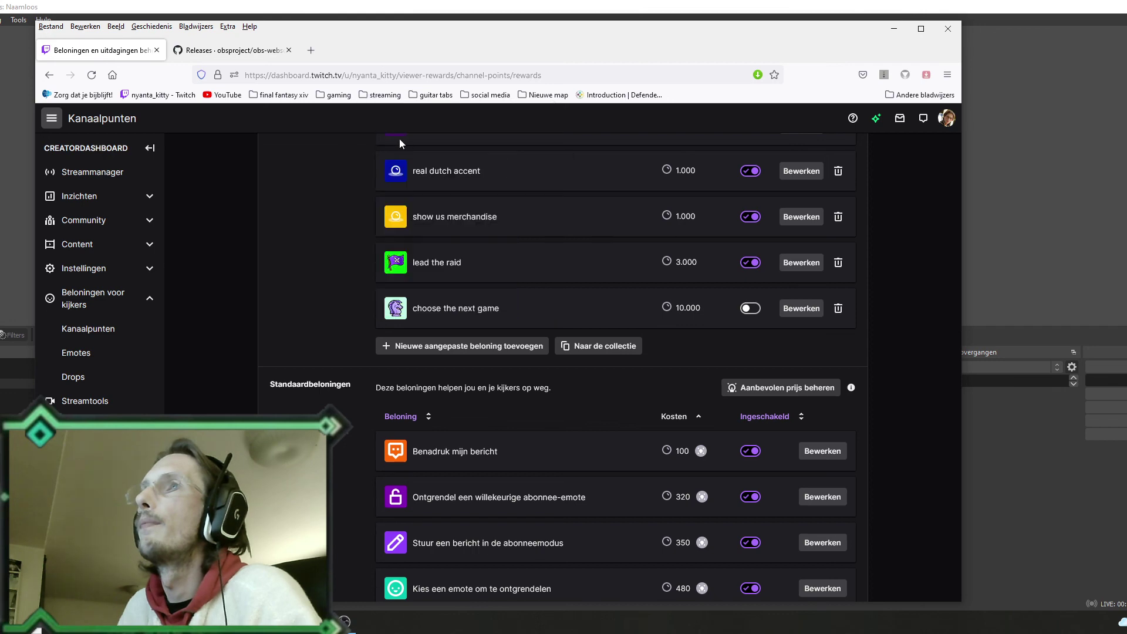
pyautogui.moveTo(405, 33); pyautogui.dragTo(1126, 30)
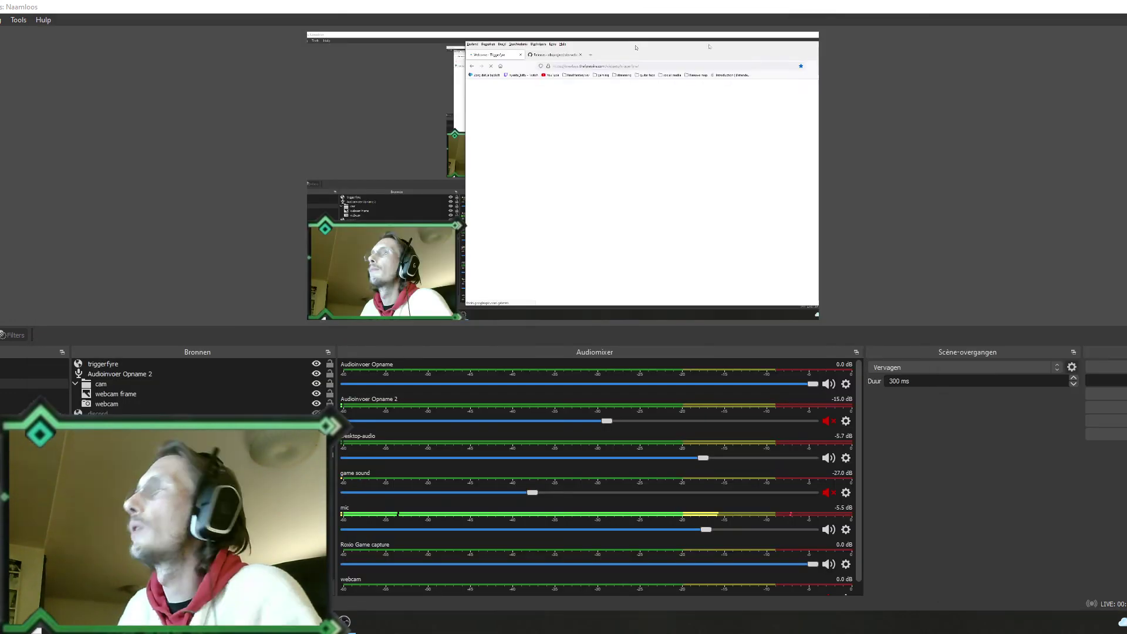